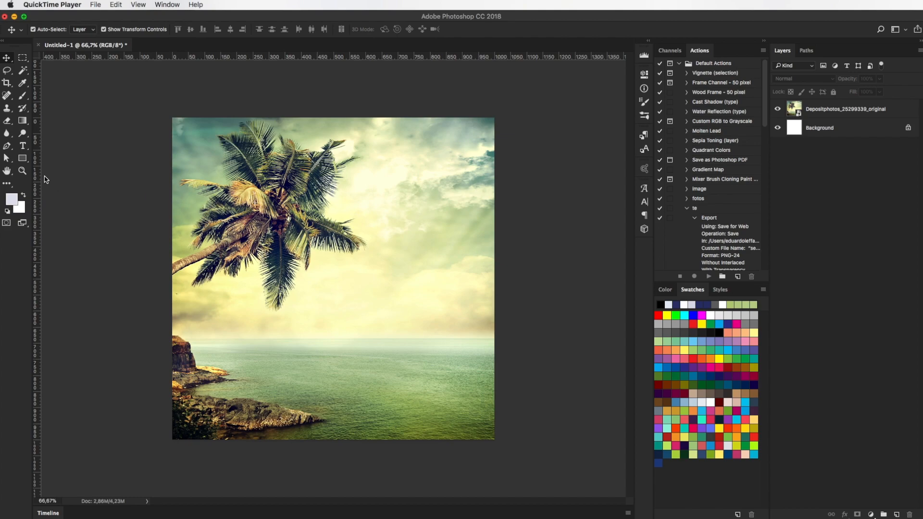
Place a vertical guide at about 205 px and two horizontal guides at about 400 px and 310 px.
click(78, 173)
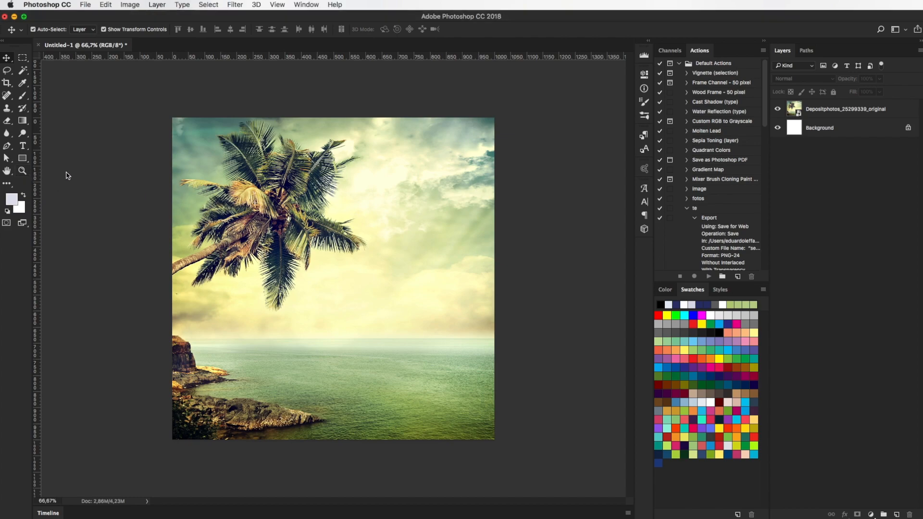
drag(37, 197, 239, 198)
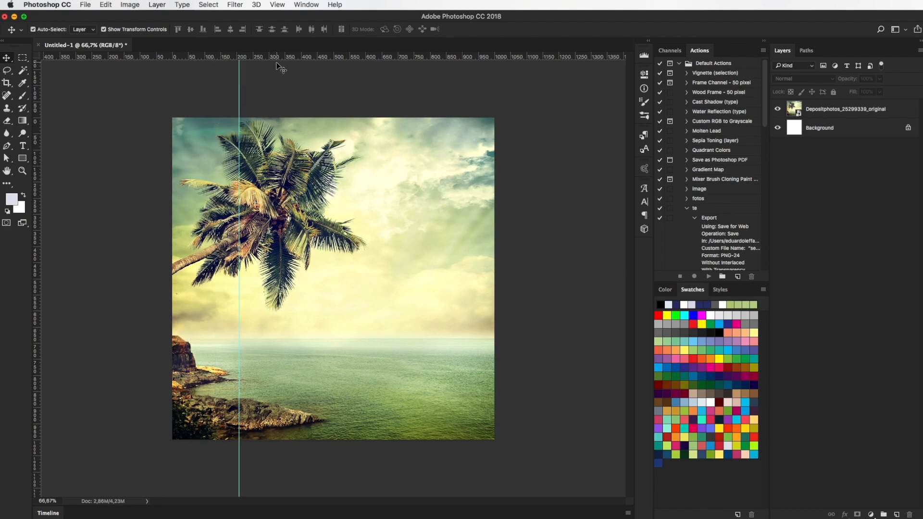
drag(281, 62, 302, 245)
drag(304, 61, 291, 218)
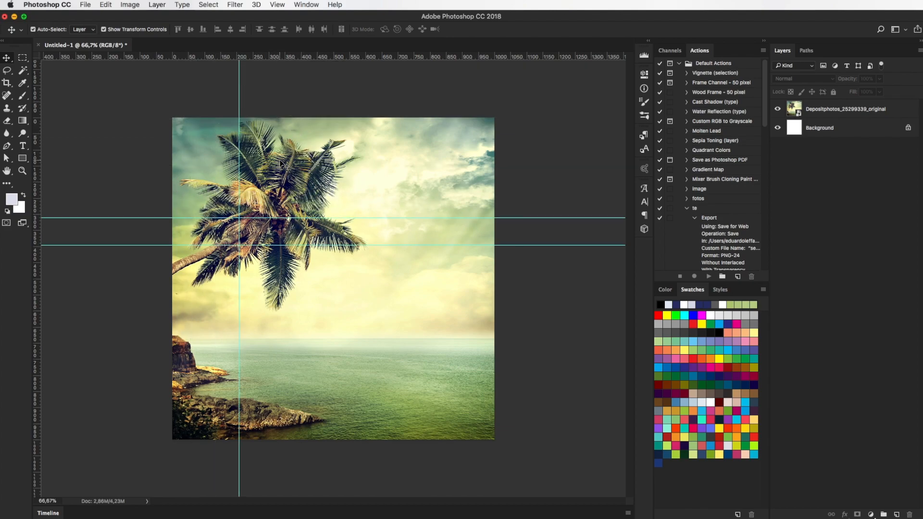
Clear all guides and create a new horizontal guide at 25% of the canvas.
click(277, 5)
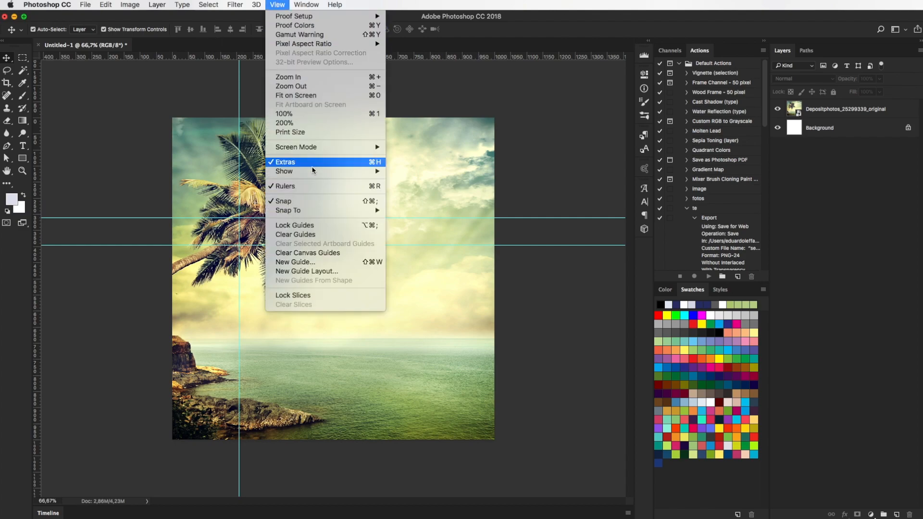
click(306, 234)
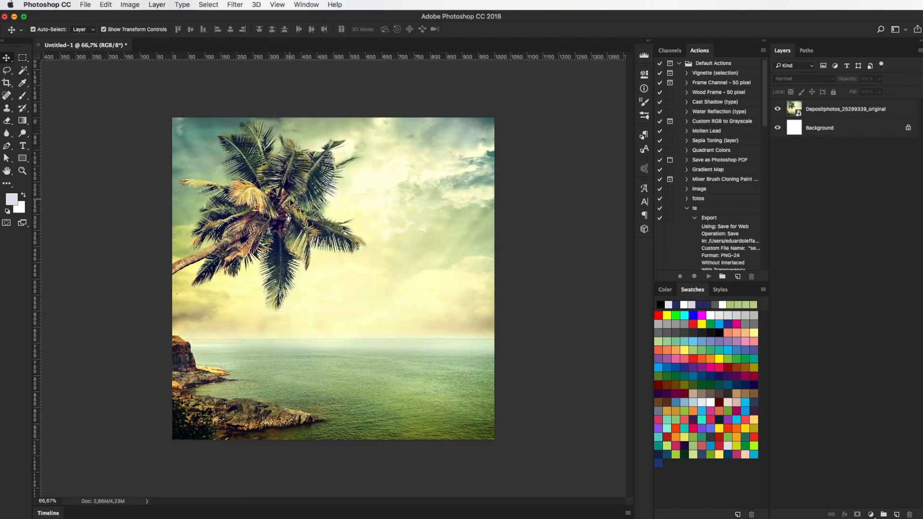
click(278, 4)
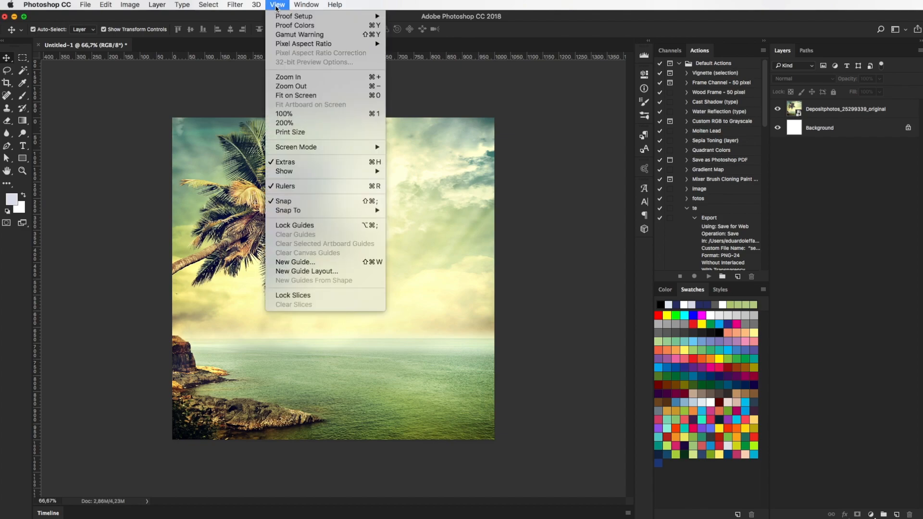
click(295, 262)
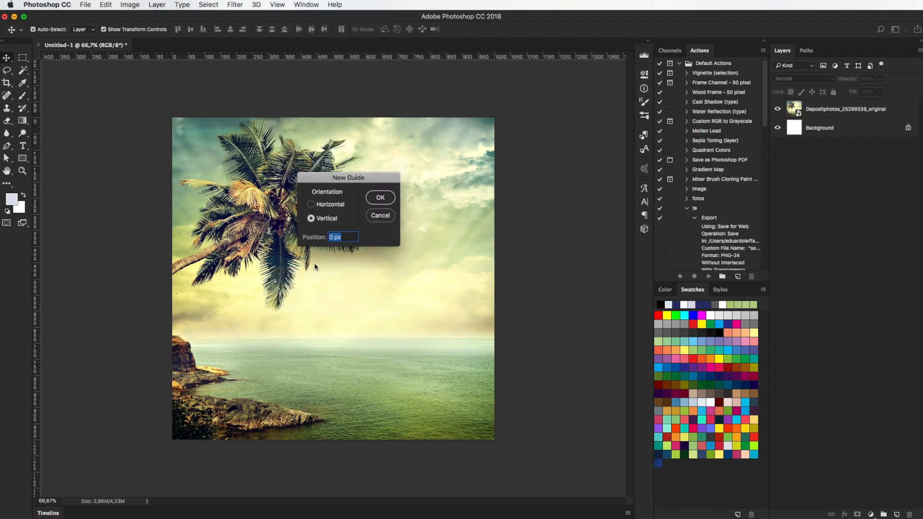
drag(332, 184, 547, 119)
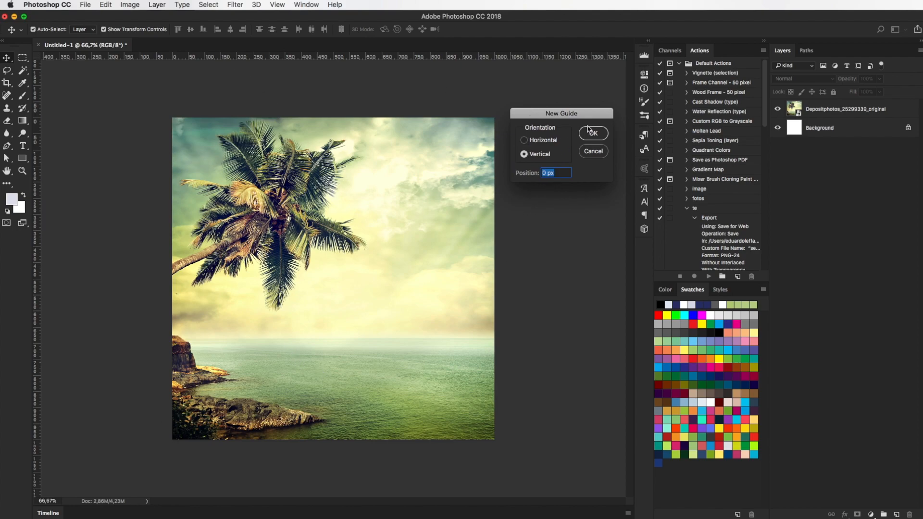
click(535, 142)
text(25%)
key(Return)
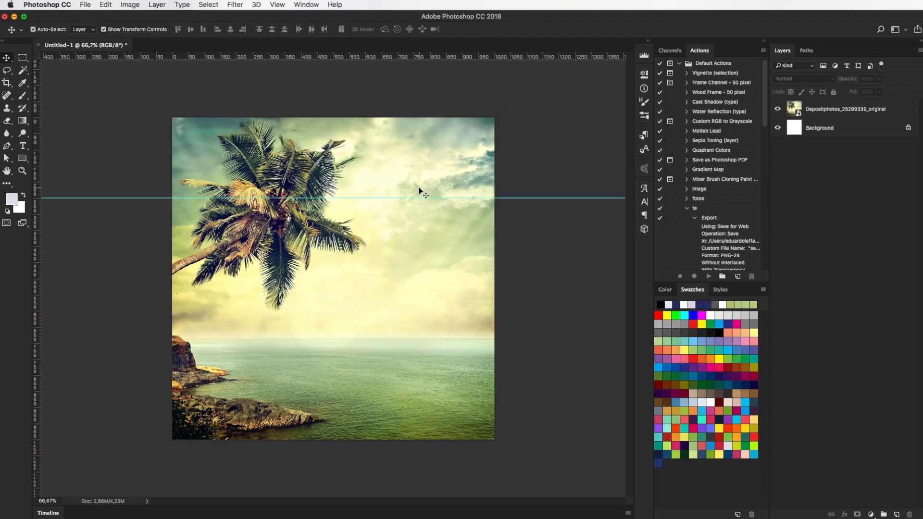
Create a new vertical guide at 25% of the canvas.
click(278, 6)
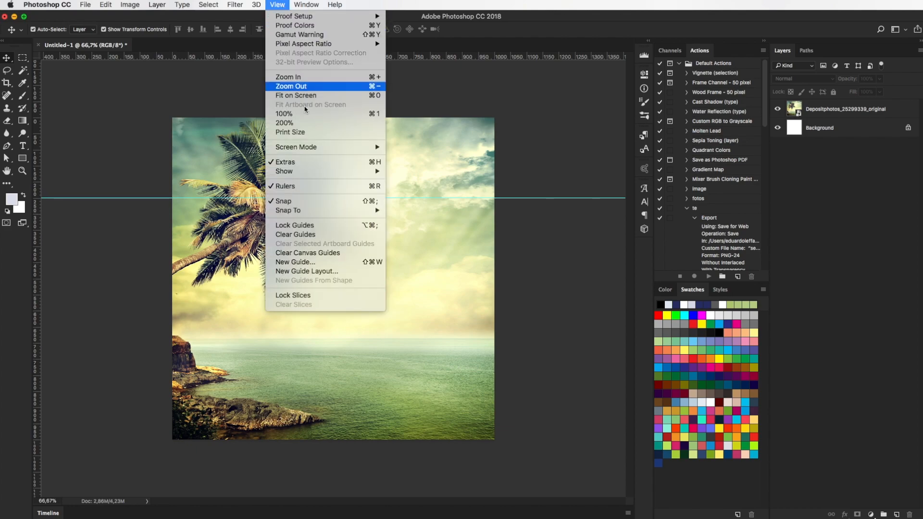
click(308, 262)
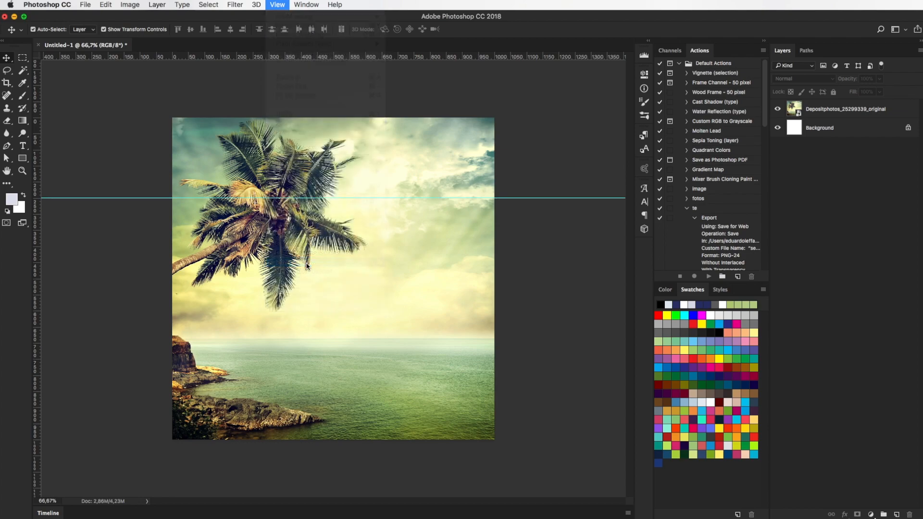
text(25%)
click(537, 157)
key(Return)
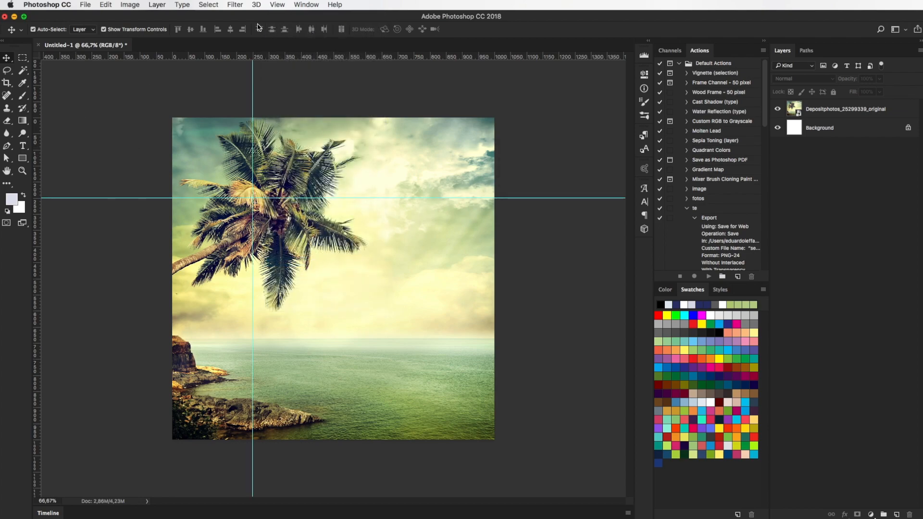
Create a new vertical guide at 75% of the canvas.
click(273, 5)
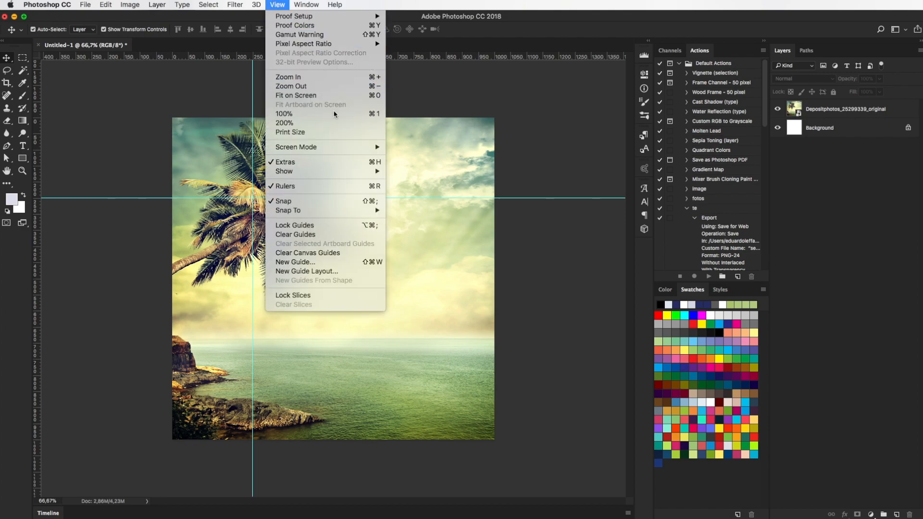
click(455, 96)
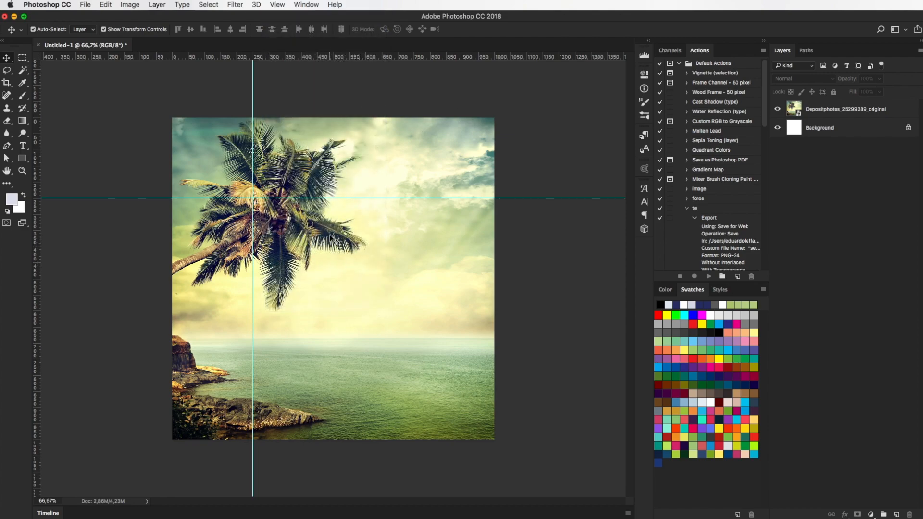
text(7%)
key(Return)
Create a new horizontal guide at 75% of the canvas.
key(alt+super+g)
text(75%)
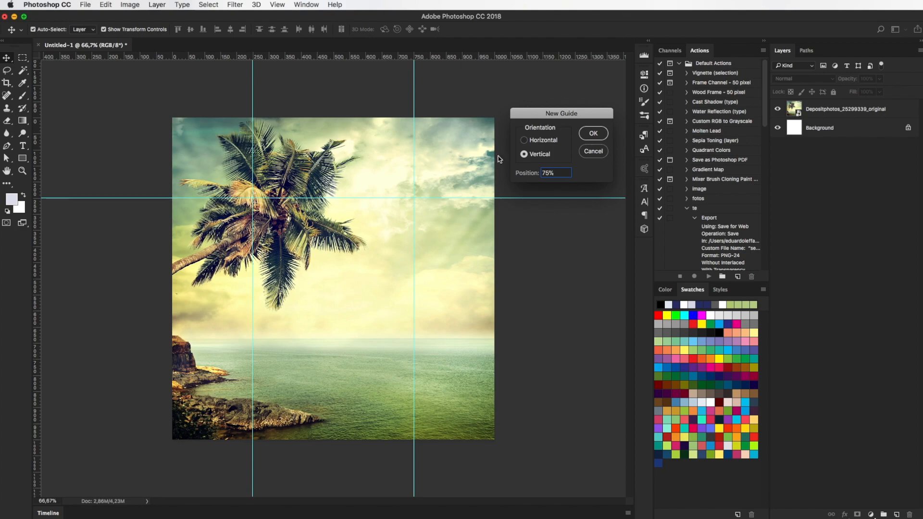
click(531, 143)
key(Return)
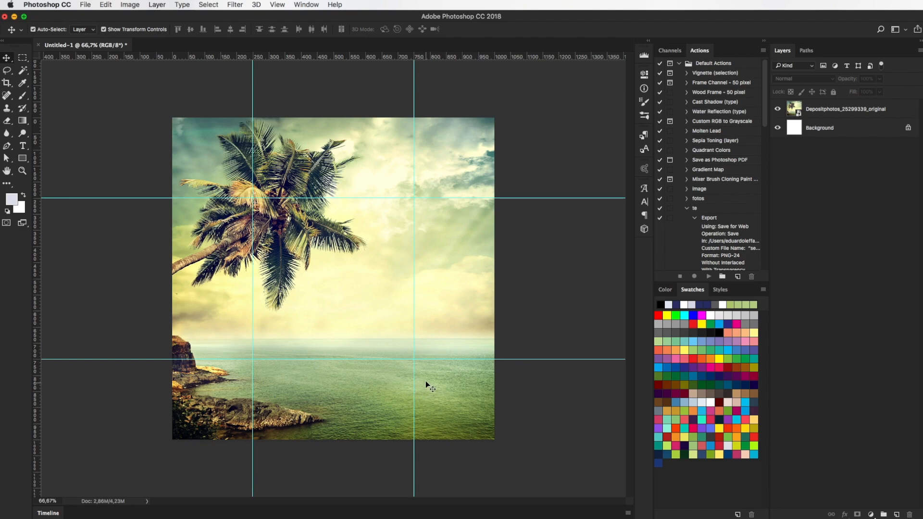
Scale the palm photo layer to about 41% and reposition it slightly left of and below the canvas centre.
click(317, 291)
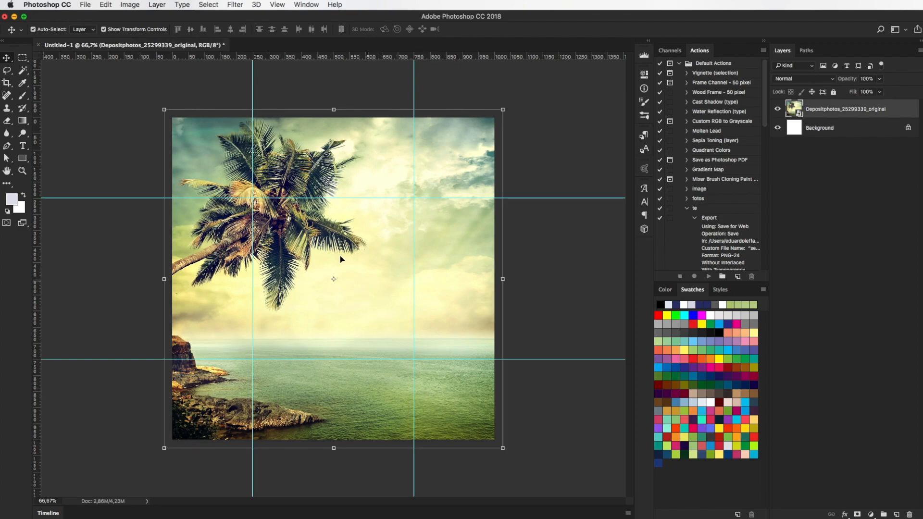
drag(313, 298, 278, 285)
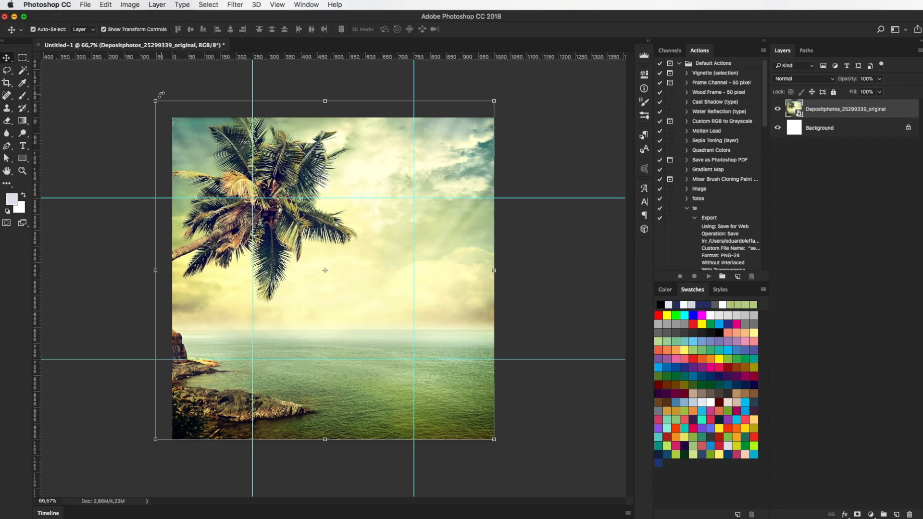
drag(156, 101, 387, 255)
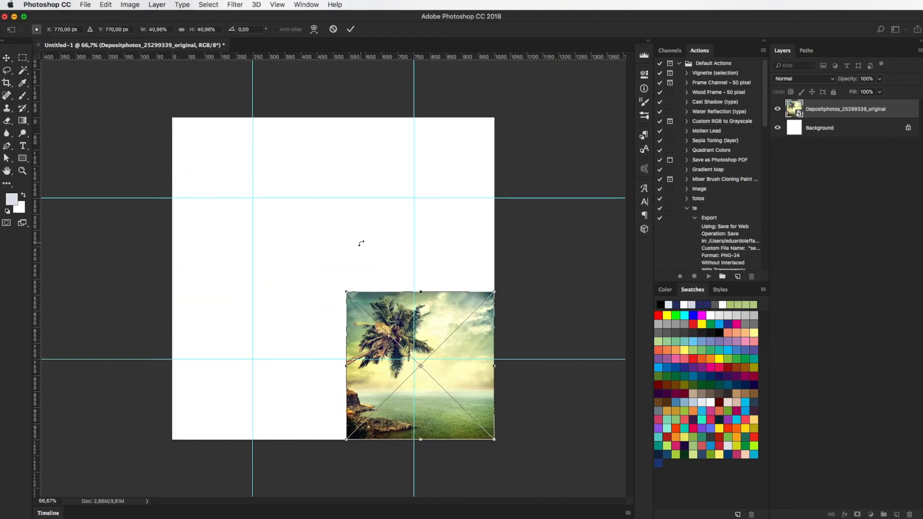
key(Return)
drag(411, 352, 358, 286)
drag(357, 254, 313, 267)
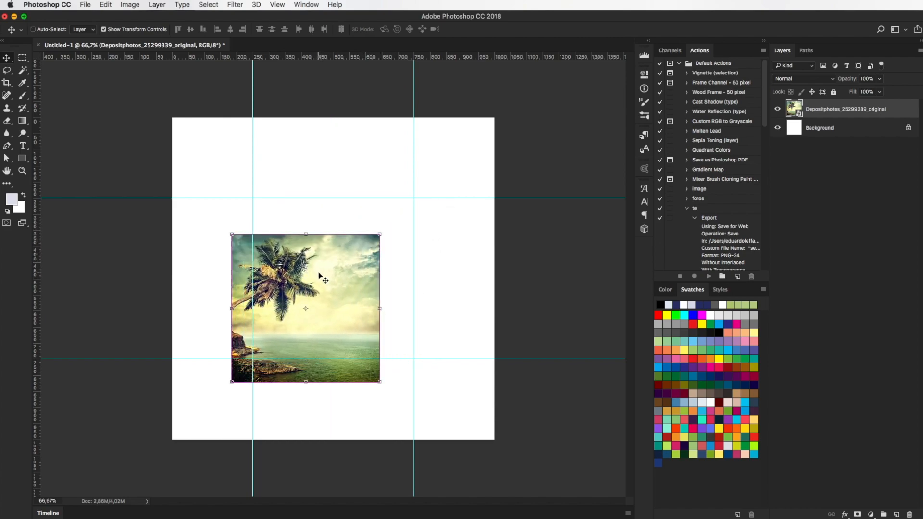
Select the entire canvas and centre the palm photo in it horizontally and vertically.
key(super+a)
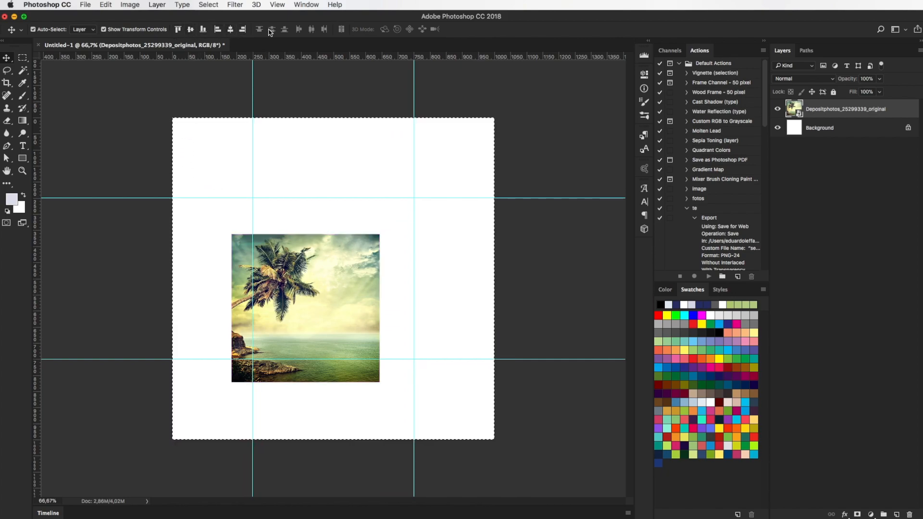
click(231, 31)
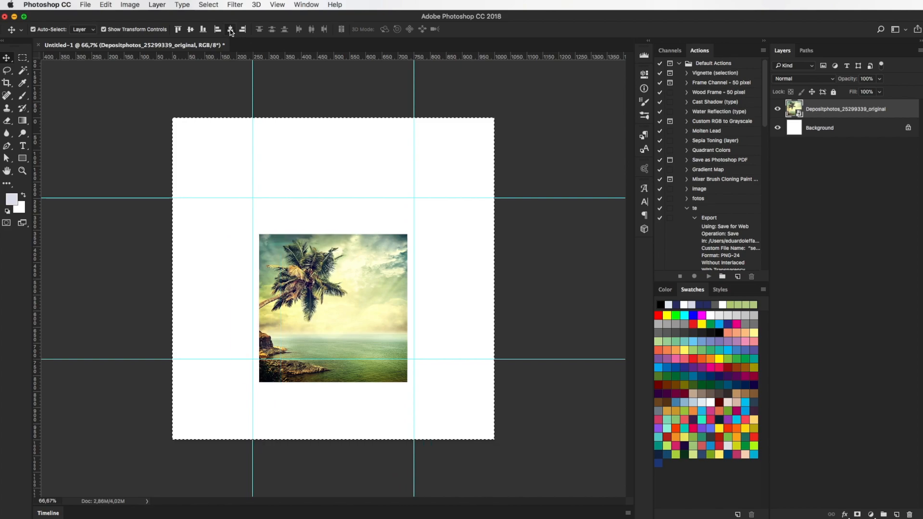
click(191, 30)
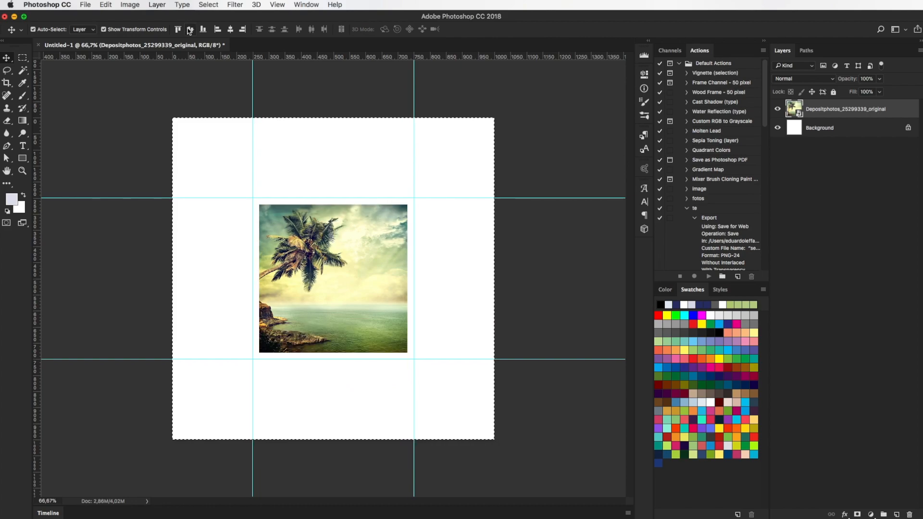
Align the palm photo to the canvas's upper-left corner, and after that to its lower-right corner.
click(177, 30)
click(218, 29)
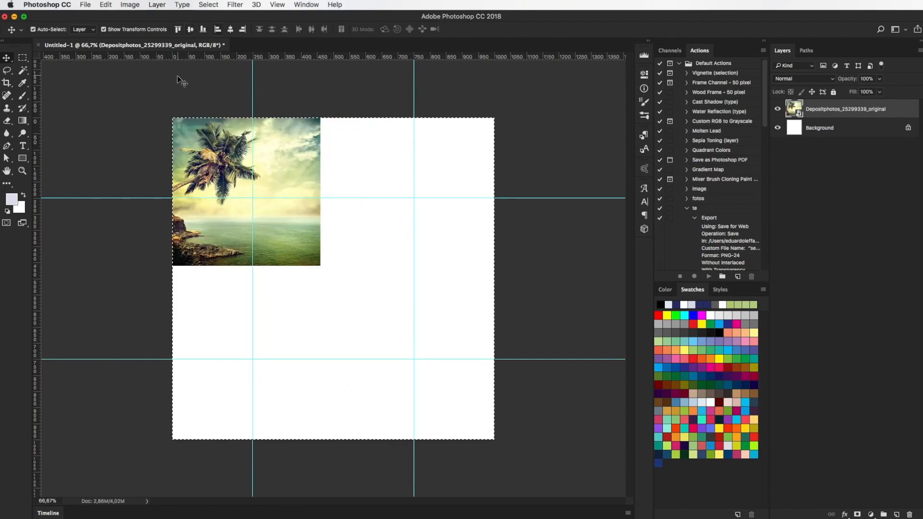
click(243, 30)
click(203, 29)
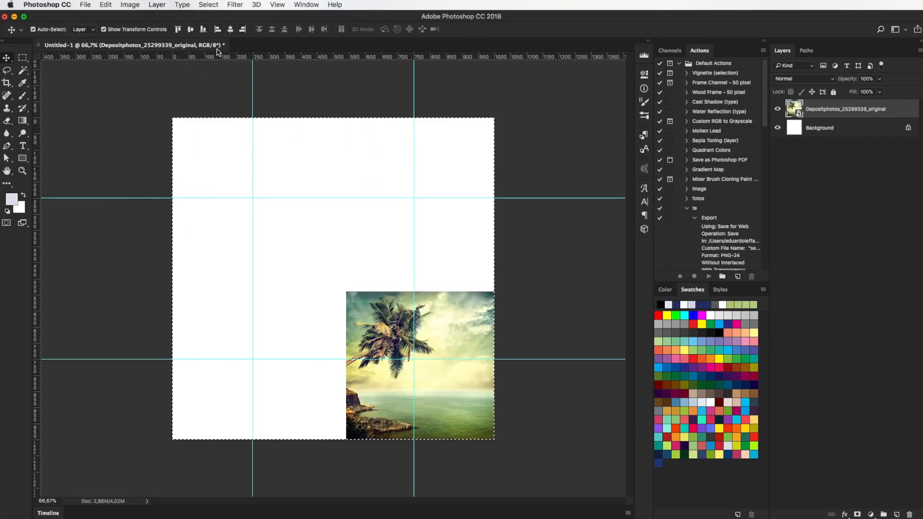
Centre the palm photo horizontally along the canvas's lower edge and deselect the canvas.
click(230, 29)
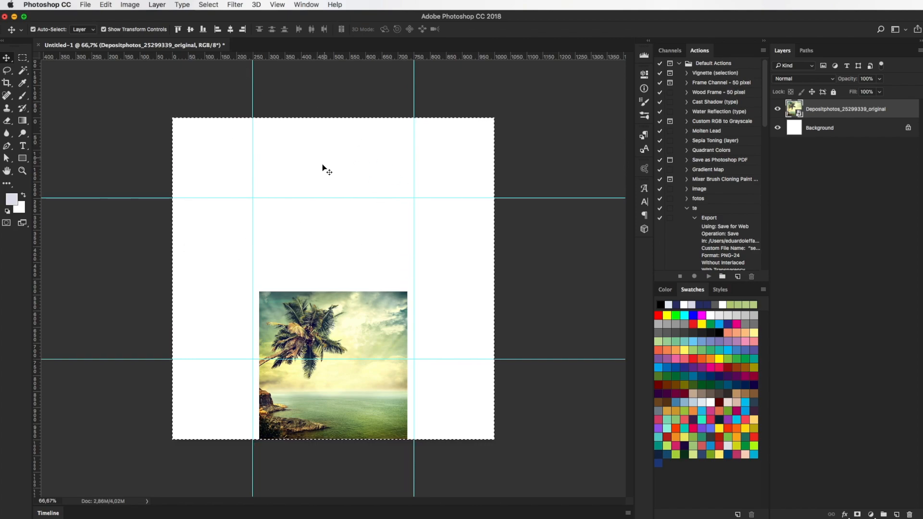
key(super)
key(super+d)
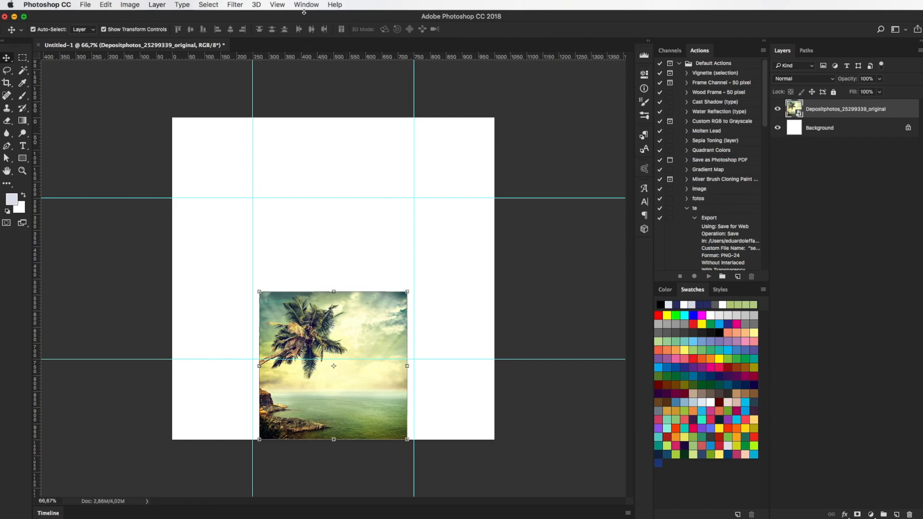
Show the document's history and look through the recorded states from the latest back to the first.
click(306, 5)
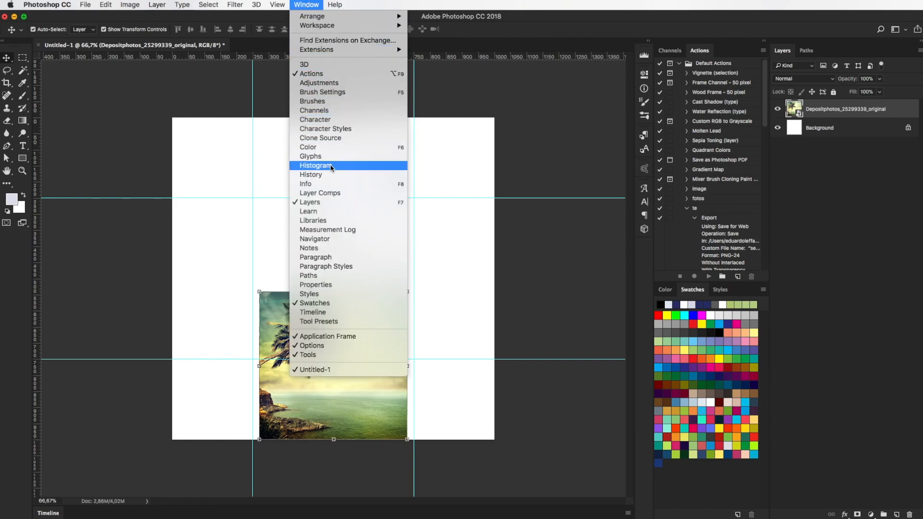
click(324, 175)
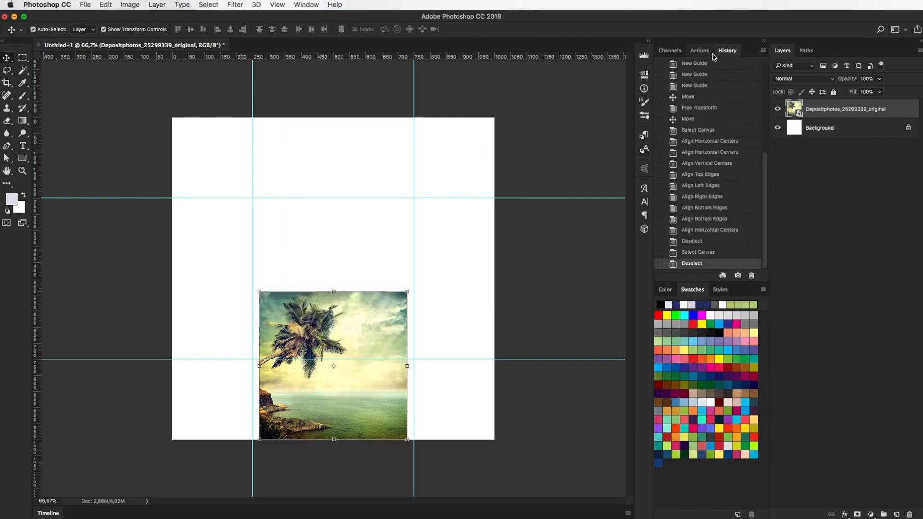
mouse_move(731, 51)
mouse_down()
mouse_move(404, 128)
mouse_move(404, 107)
mouse_move(727, 49)
mouse_up()
drag(763, 246, 763, 96)
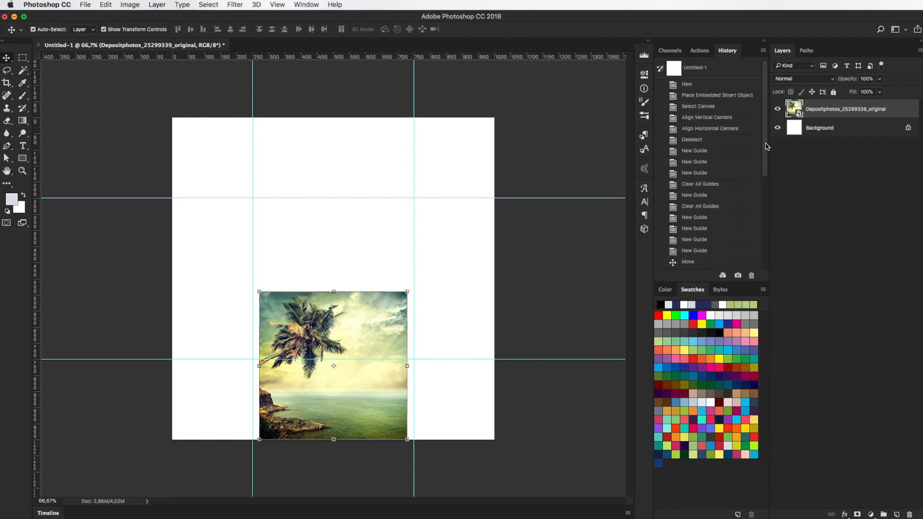
drag(764, 147, 764, 240)
Step the document history back through the alignment states to the second Align Horizontal Centers.
click(712, 252)
click(715, 241)
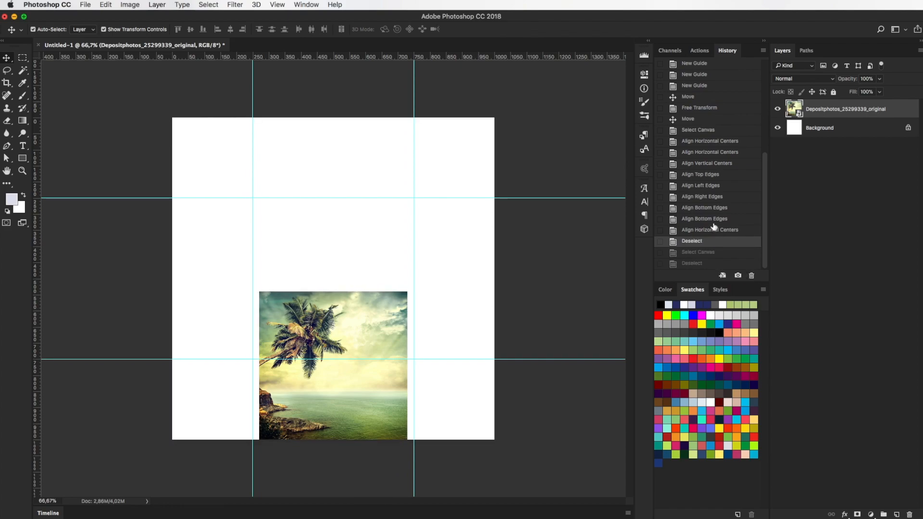
click(714, 208)
click(713, 185)
click(713, 163)
click(713, 153)
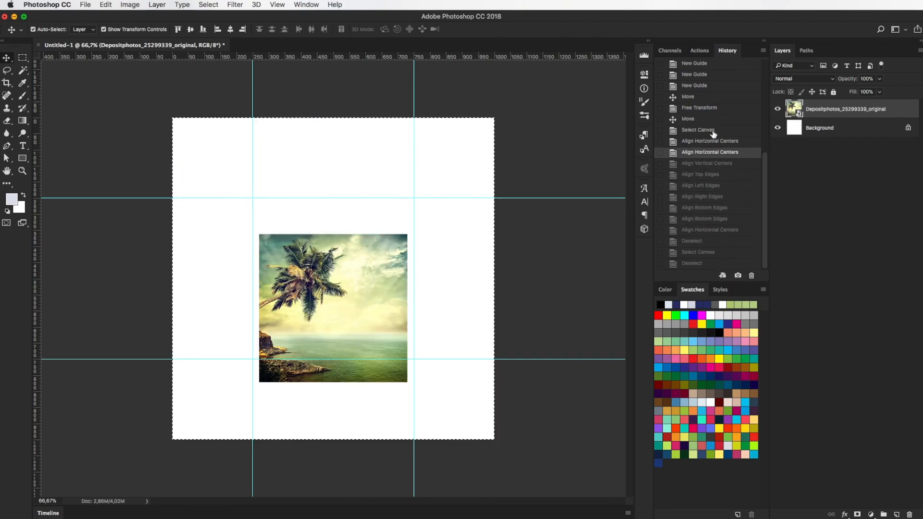
Revert the document history further to the Move state that precedes the Free Transform.
click(714, 132)
click(713, 118)
scroll(724, 104, up, 1)
click(724, 104)
scroll(724, 104, up, 2)
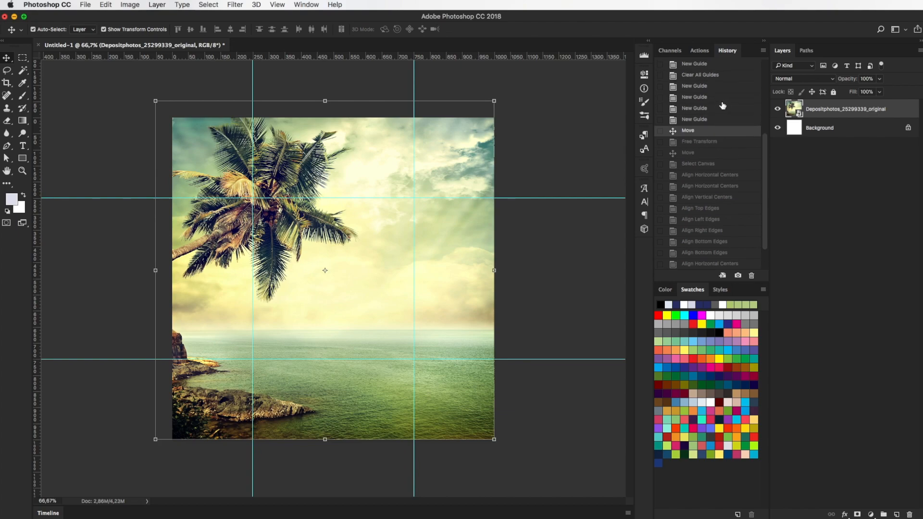
Step the document history back through the guide states to the first New Guide.
click(711, 111)
scroll(722, 109, up, 4)
click(718, 114)
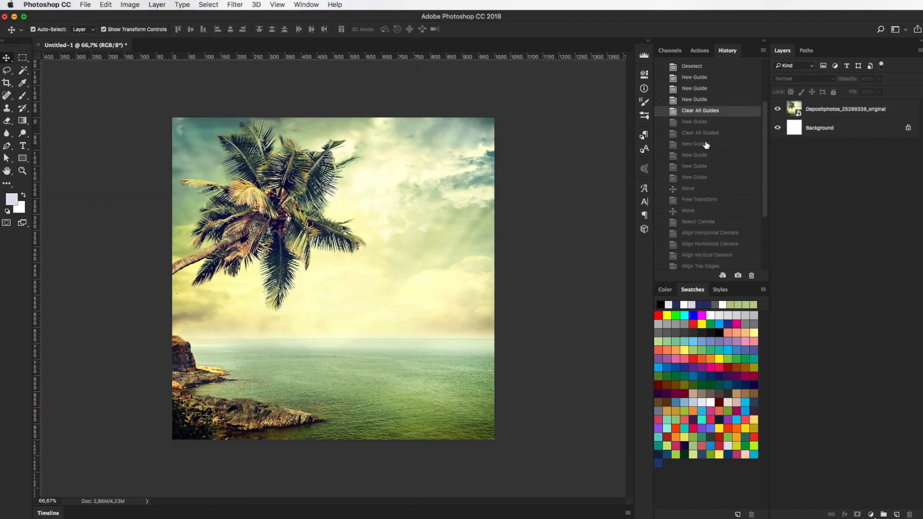
scroll(711, 106, up, 2)
click(713, 102)
scroll(711, 108, up, 4)
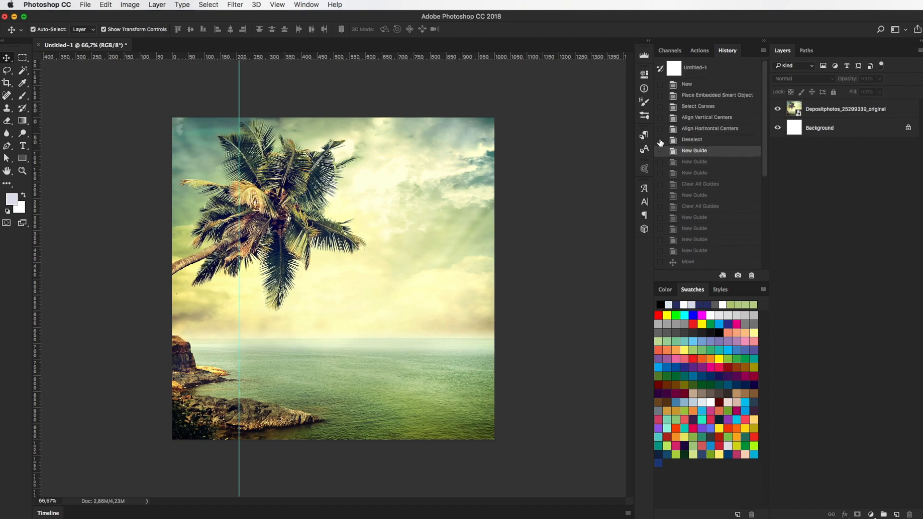
Revert the document history through the first Align Horizontal Centers to the Select Canvas state.
click(702, 129)
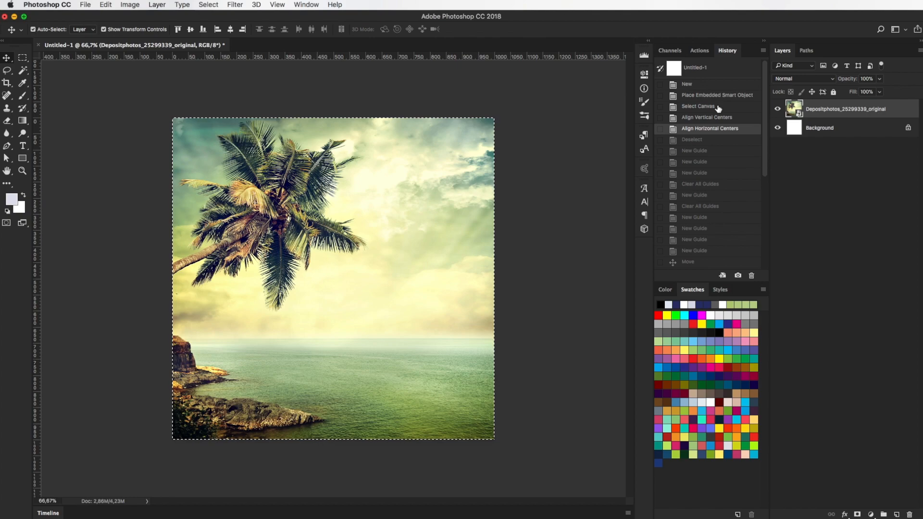
click(711, 106)
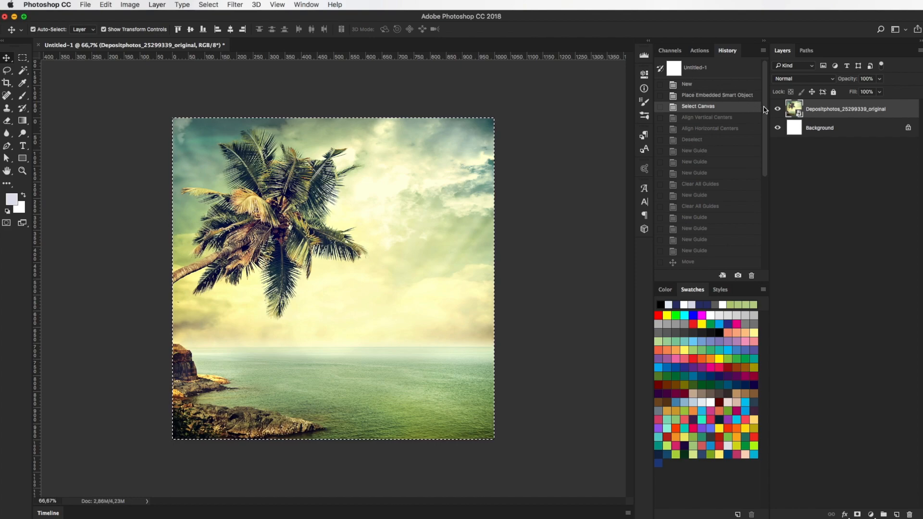
scroll(698, 231, down, 8)
Deselect the canvas and delete the palm photo layer.
key(ctrl+d)
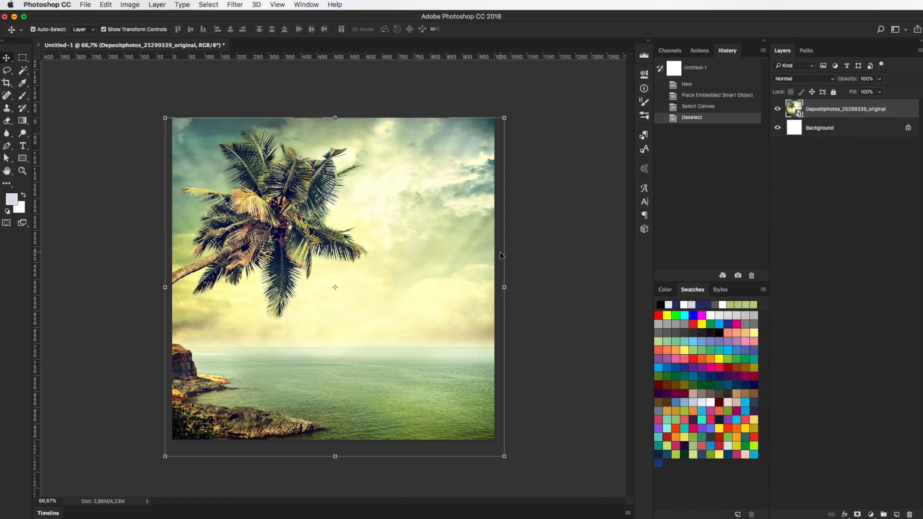
key(Delete)
Draw a black rectangle shape about 536 × 241 px and move it to about X 232 px, Y 380 px.
key(u)
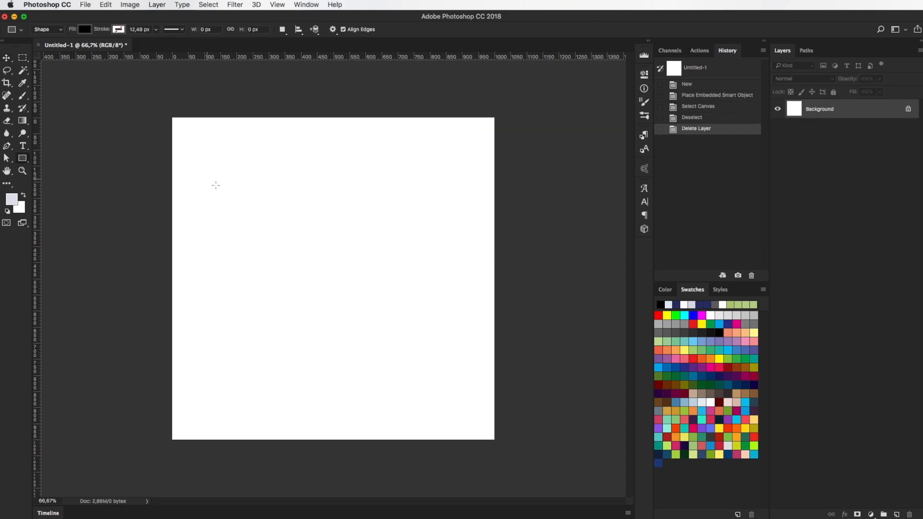
drag(217, 172, 390, 248)
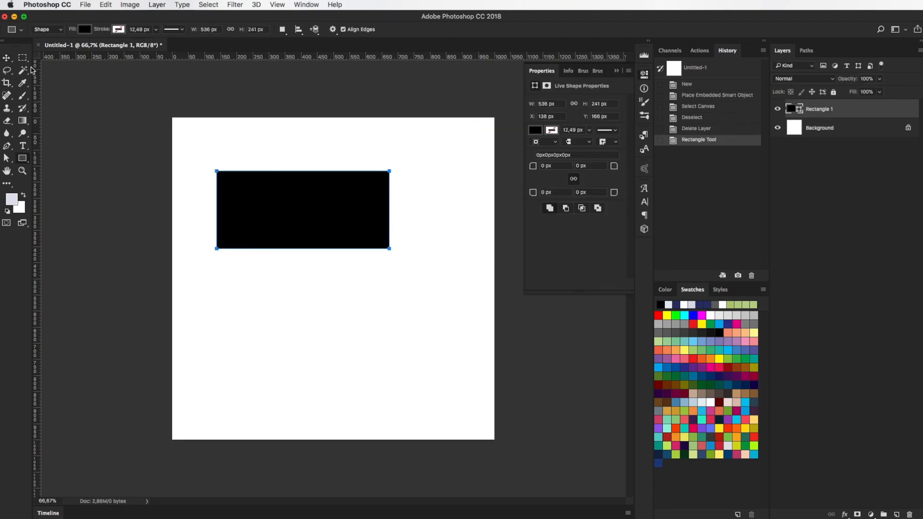
click(8, 58)
drag(305, 207, 384, 268)
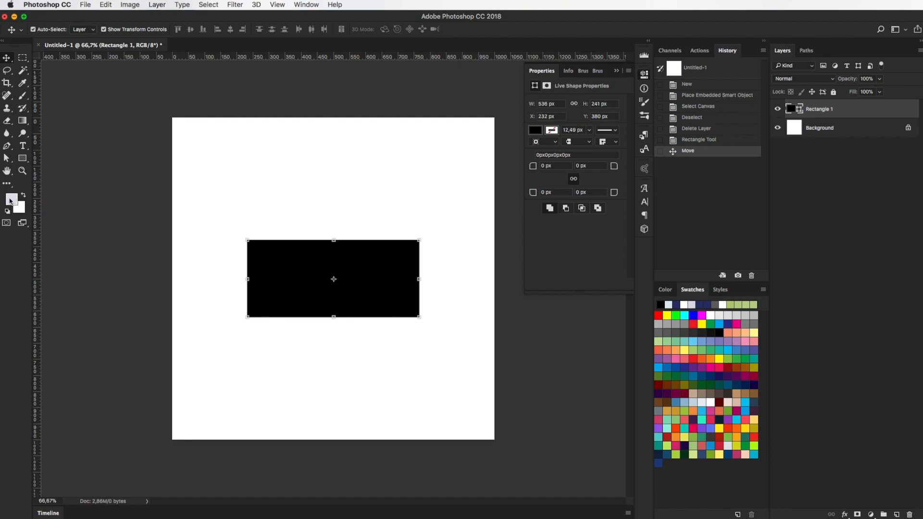
Set the background colour to light green and the foreground colour to coral red from the swatches.
click(671, 419)
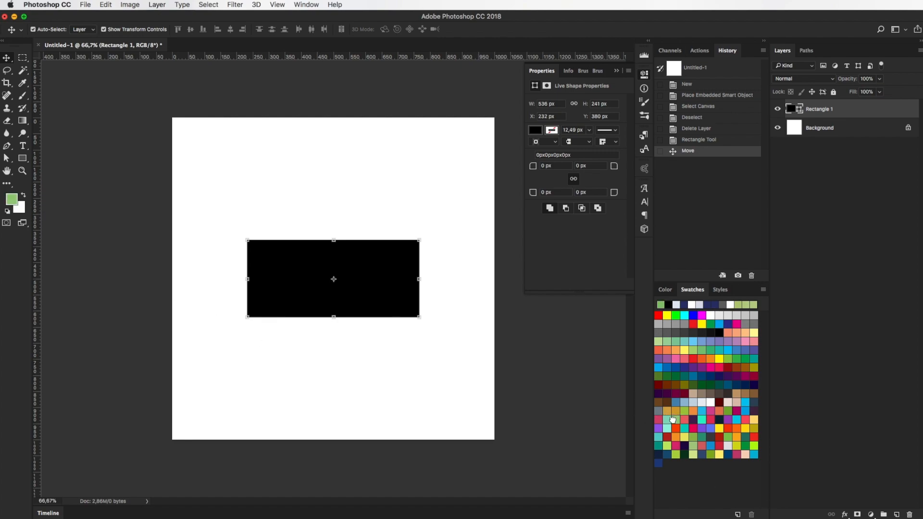
click(23, 196)
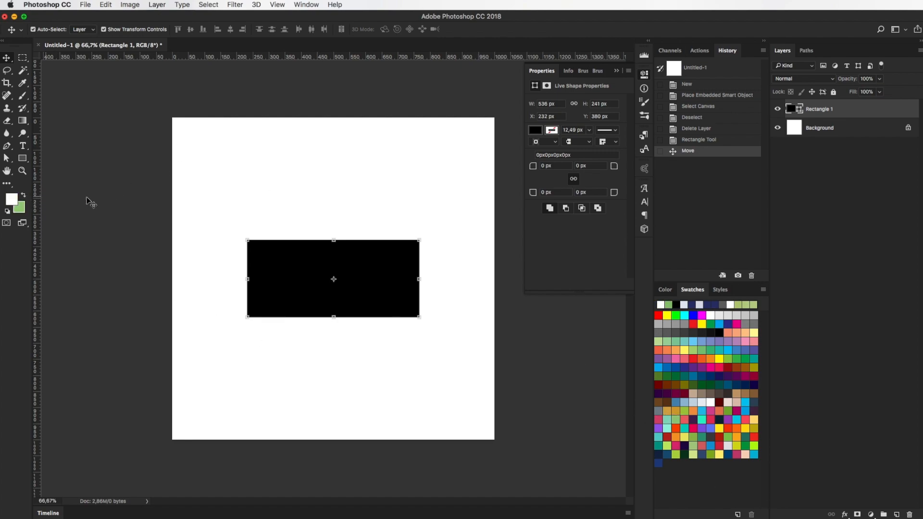
click(685, 418)
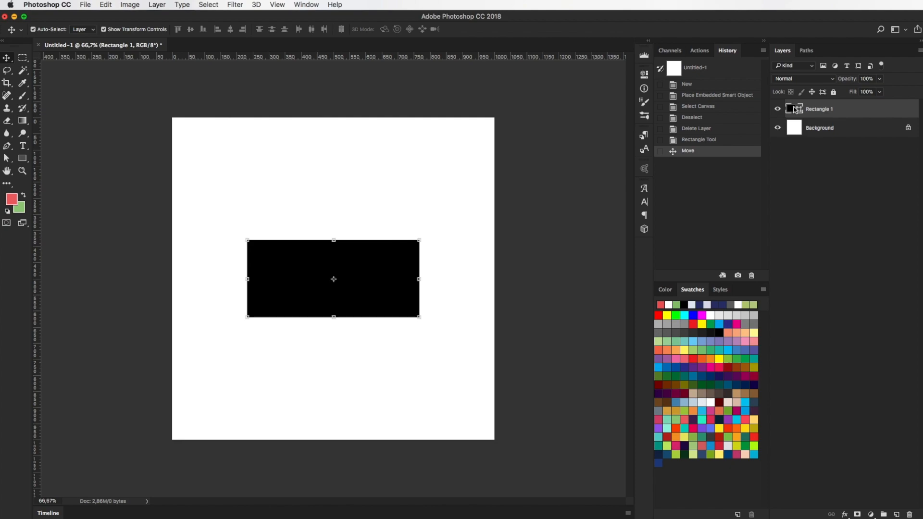
Recolour the rectangle's fill with the red foreground colour, ea595c.
double_click(796, 109)
click(13, 199)
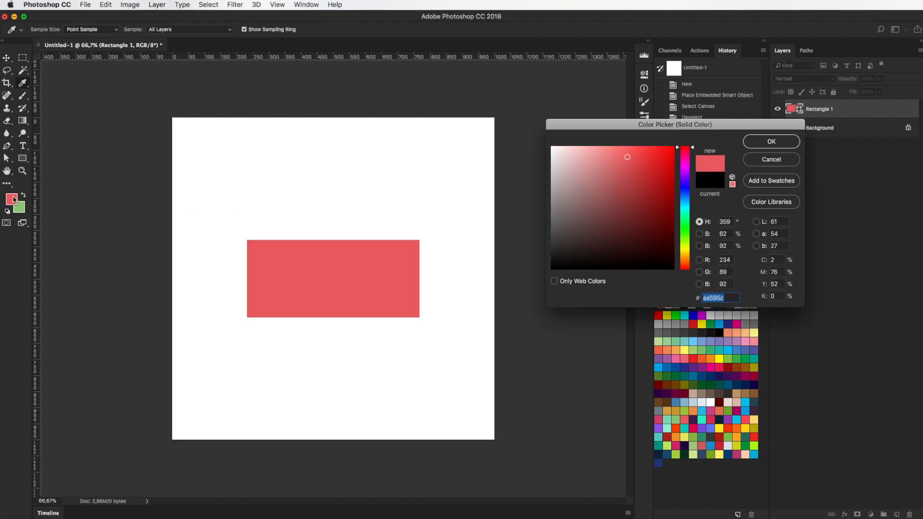
click(771, 142)
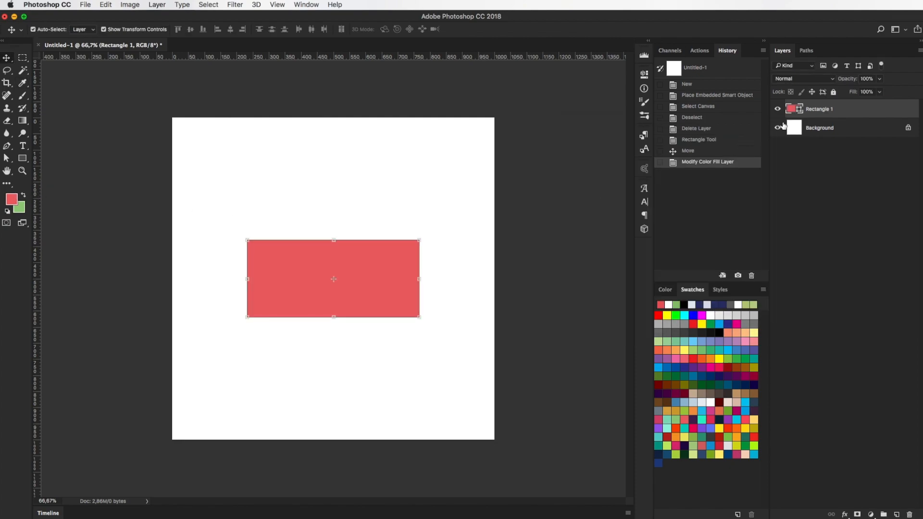
Change the rectangle's fill to the green background colour, 8bc471.
double_click(791, 112)
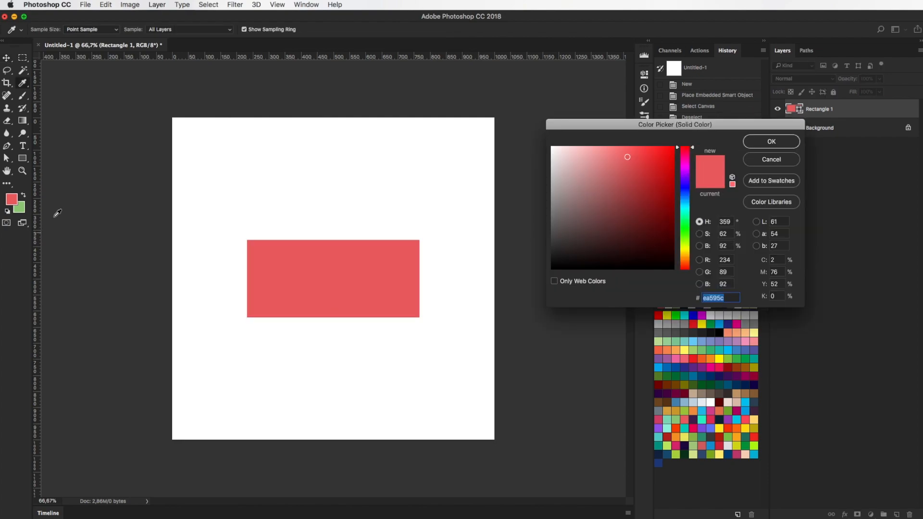
click(19, 208)
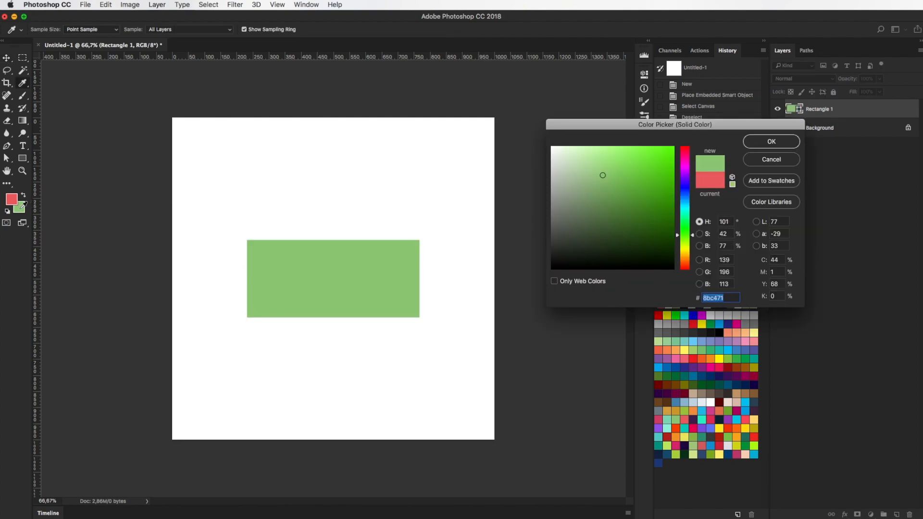
click(782, 144)
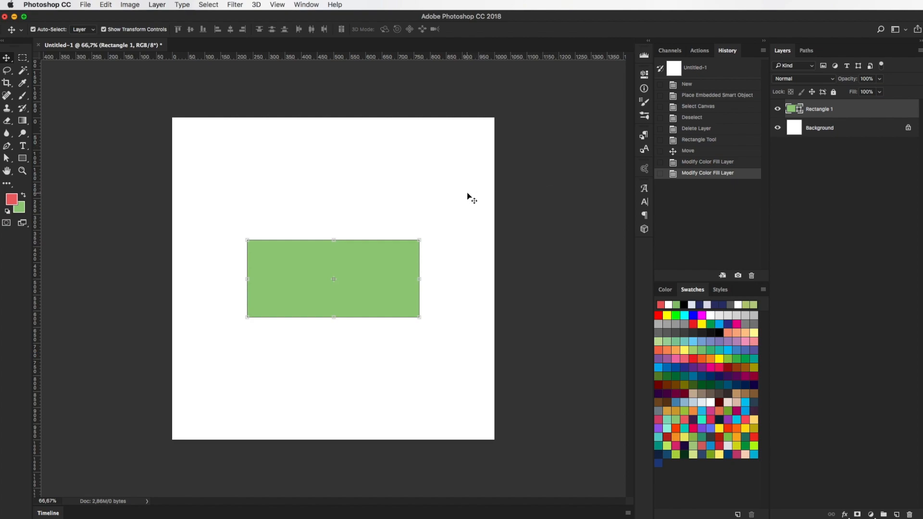
Fill the rectangle alternately with the green background and red foreground colours, ending on red, and reposition it slightly left of centre in the canvas's lower half.
key(super+BackSpace)
key(super+BackSpace)
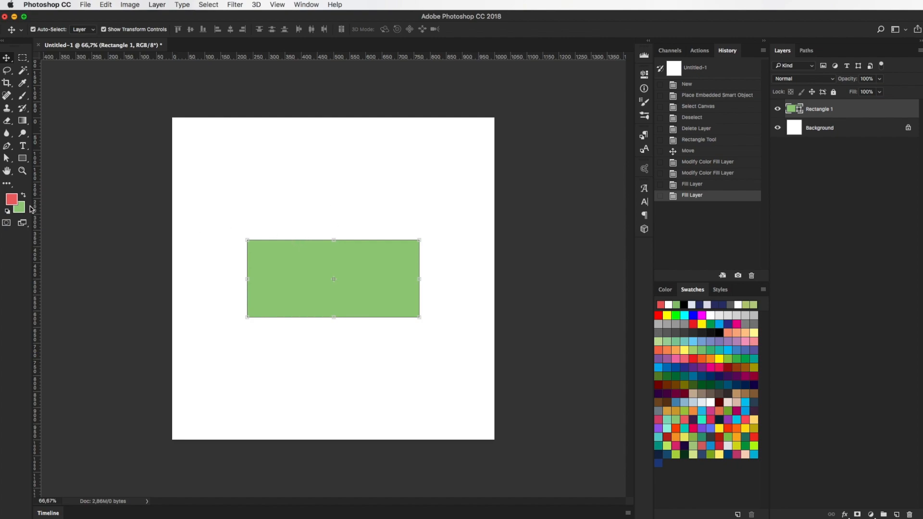
key(alt+BackSpace)
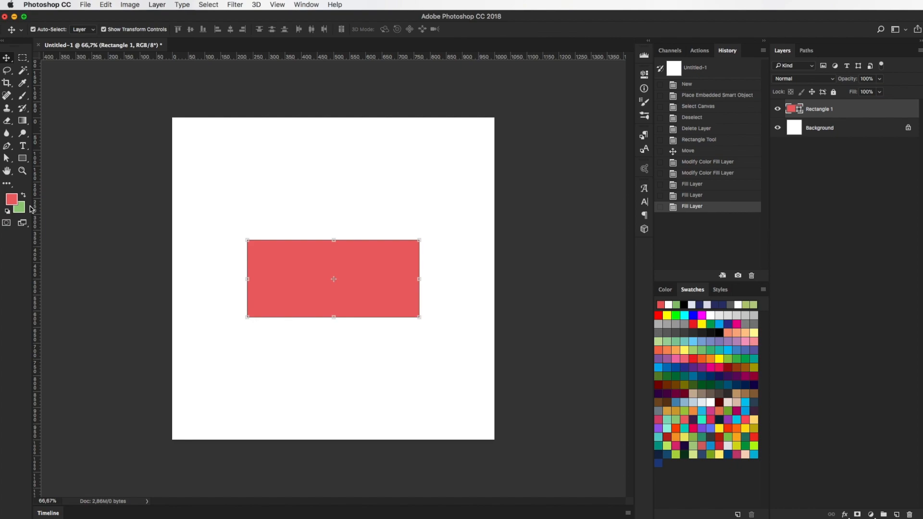
key(ctrl+BackSpace)
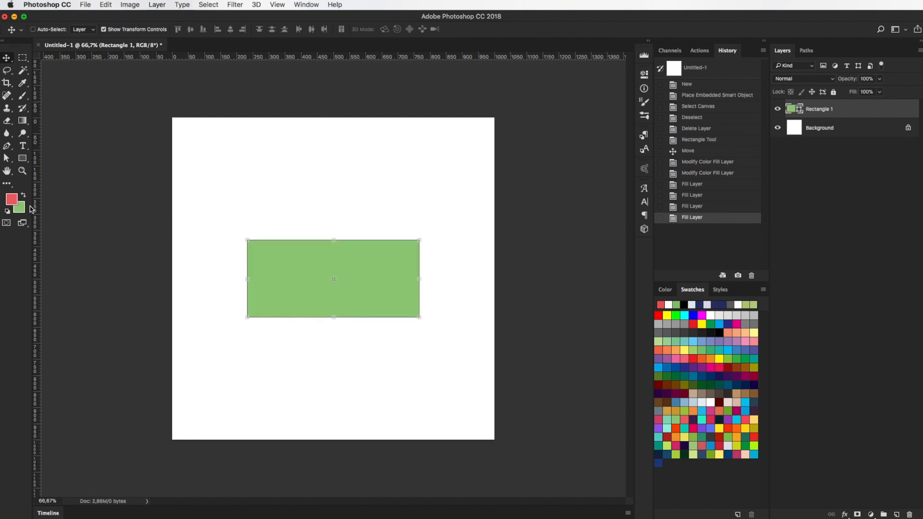
key(ctrl+BackSpace)
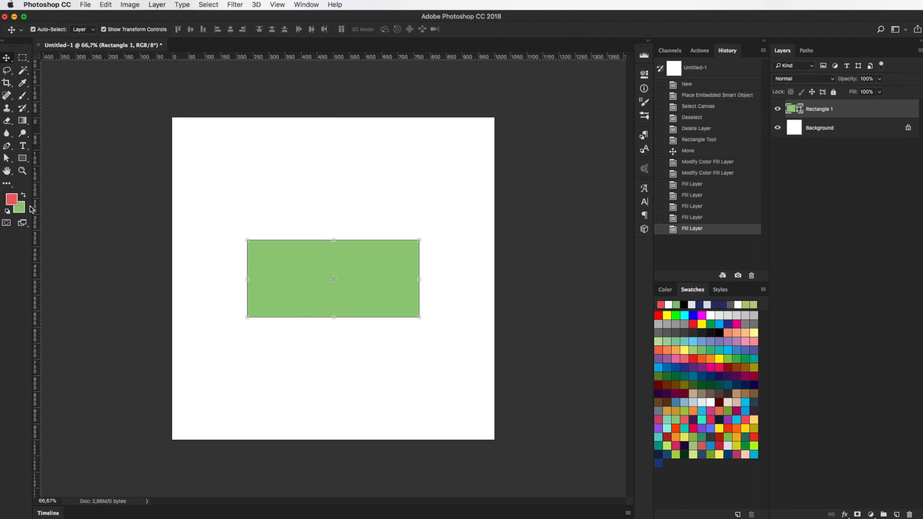
key(alt+BackSpace)
drag(416, 287, 404, 231)
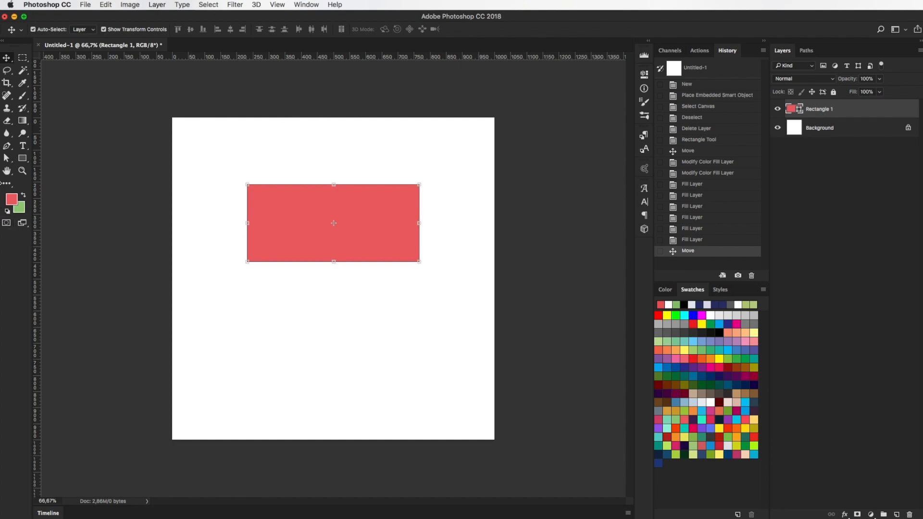
drag(264, 235, 252, 304)
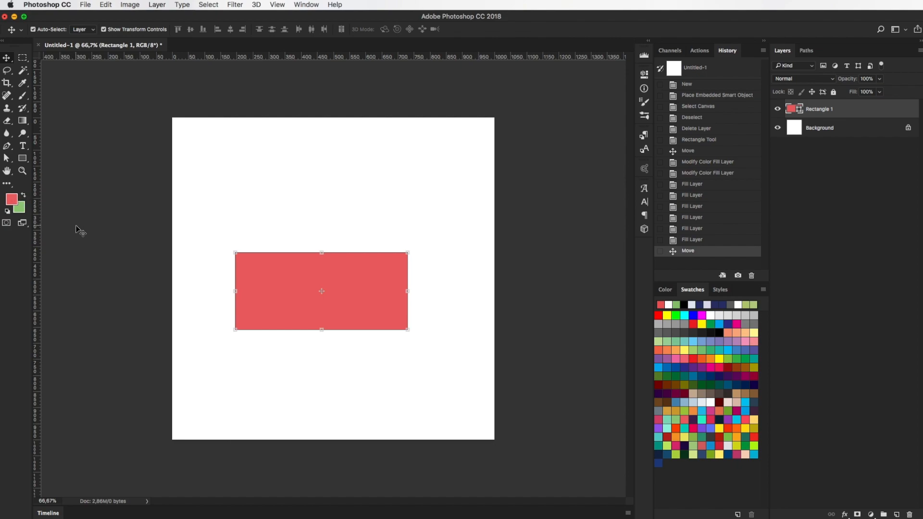
Swap the foreground and background colours repeatedly, ending with green in the foreground and red in the background.
key(x)
key(x)
key(x)
key(x)
key(x)
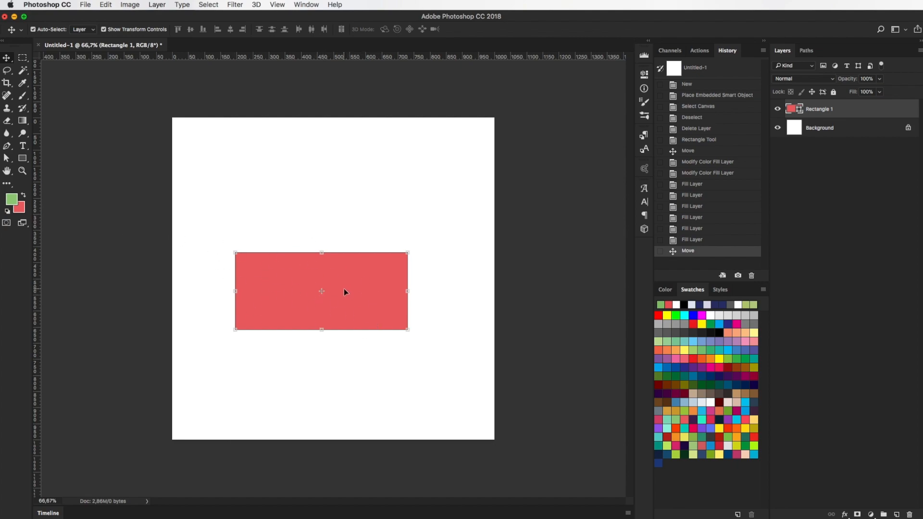
Fill the rectangle alternately with the red background and green foreground colours, ending on green.
key(super)
key(super+BackSpace)
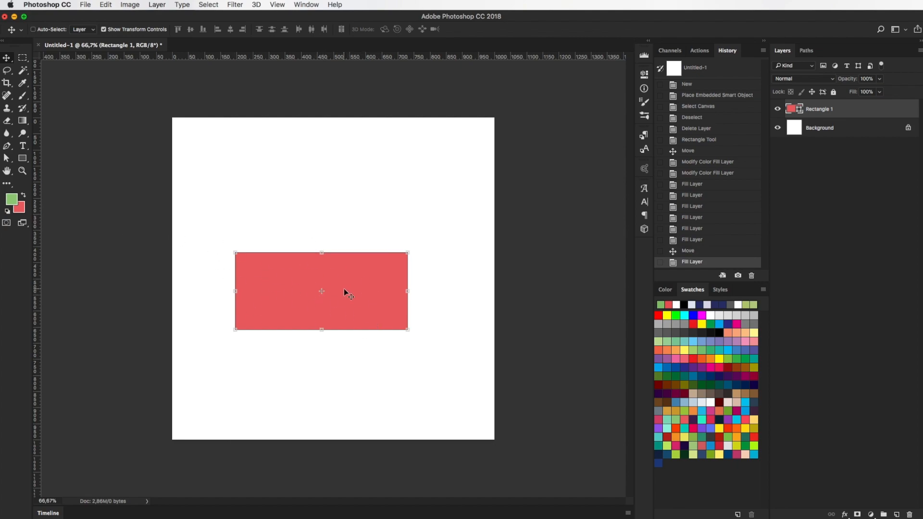
key(alt+BackSpace)
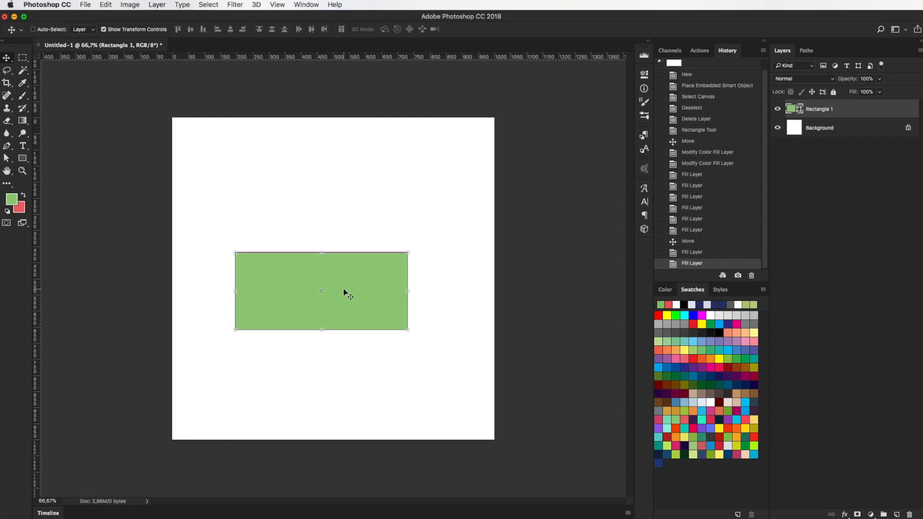
key(super+BackSpace)
key(alt+BackSpace)
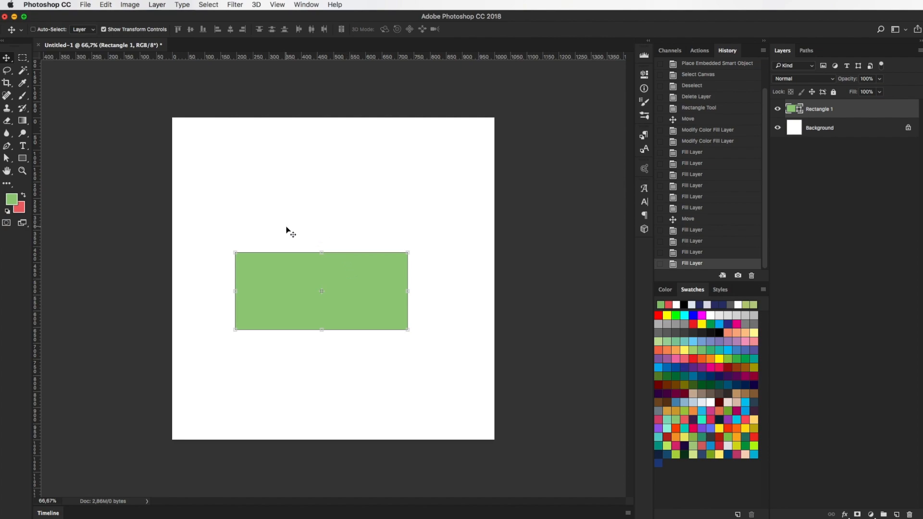
Add a horizontal guide at 50% of the canvas height.
key(alt+v)
text(e50%)
key(Return)
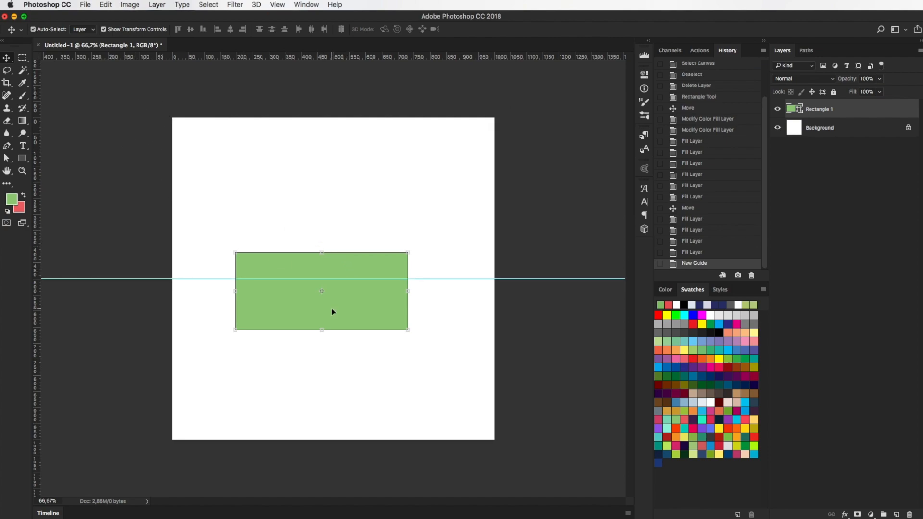
Move the rectangle to about 71 px below the canvas's upper edge, then align it to the canvas centre horizontally and vertically and deselect.
drag(318, 315, 344, 224)
key(super+a)
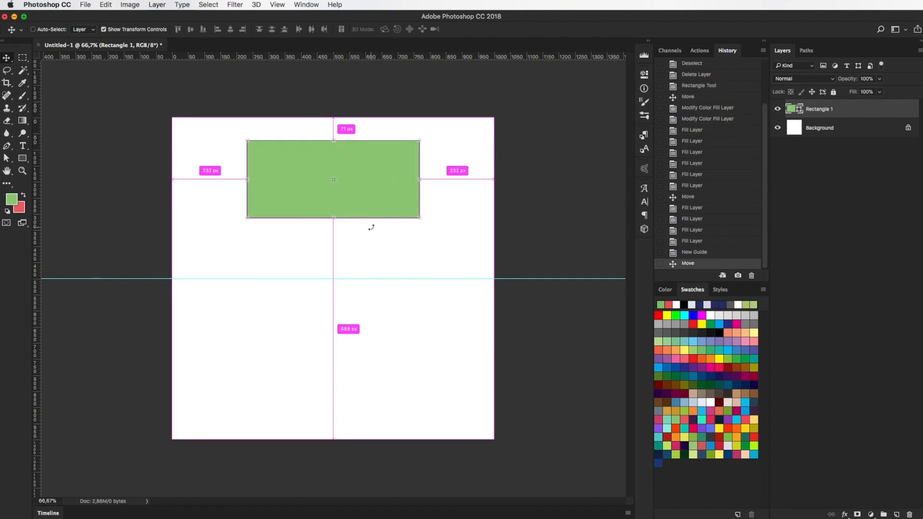
click(202, 30)
click(190, 29)
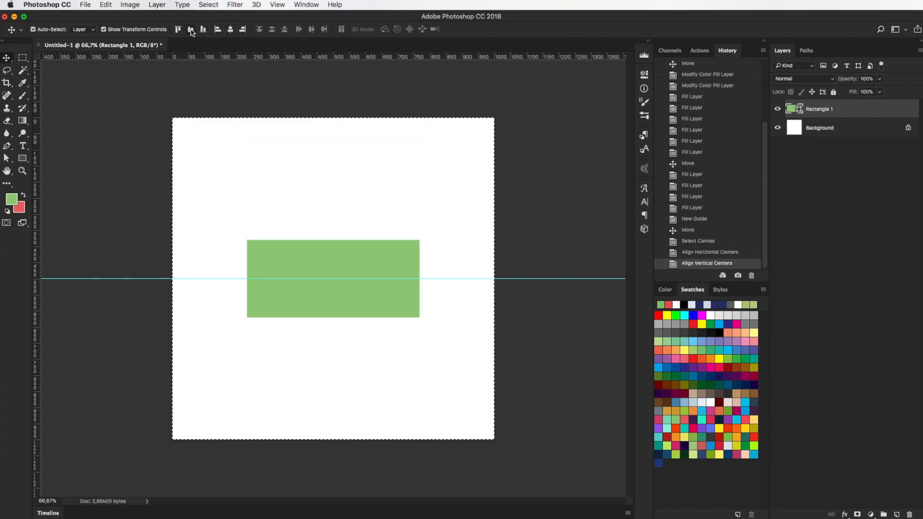
key(super+d)
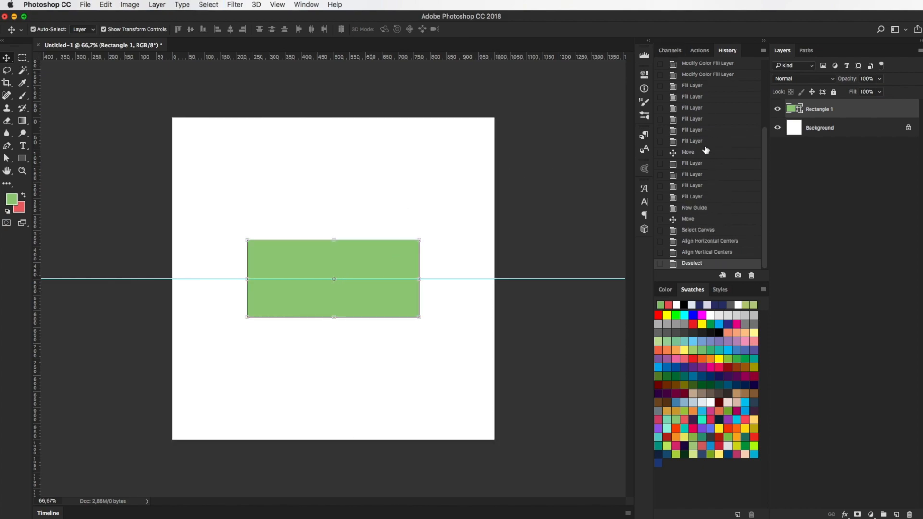
Step the document history back through the Fill Layer states to the first Modify Color Fill Layer.
click(703, 179)
click(708, 142)
click(708, 119)
scroll(707, 104, up, 5)
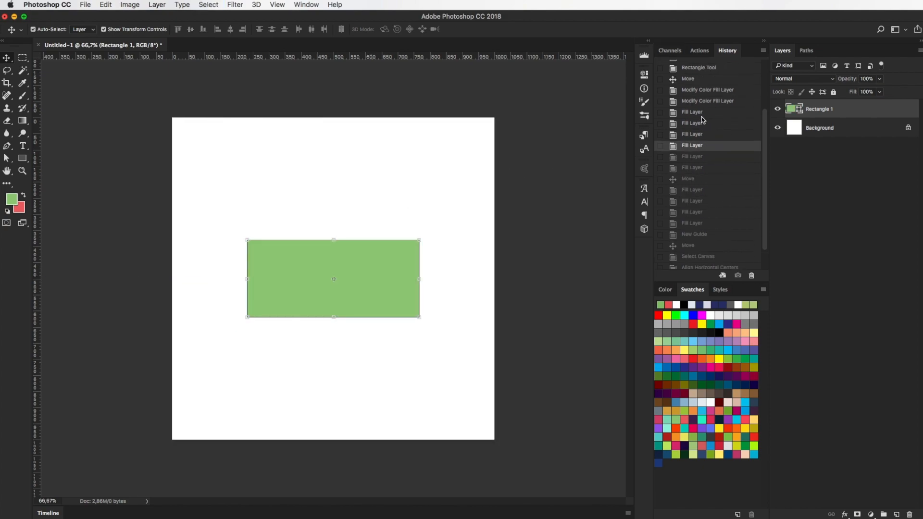
click(703, 121)
click(706, 91)
scroll(708, 87, up, 1)
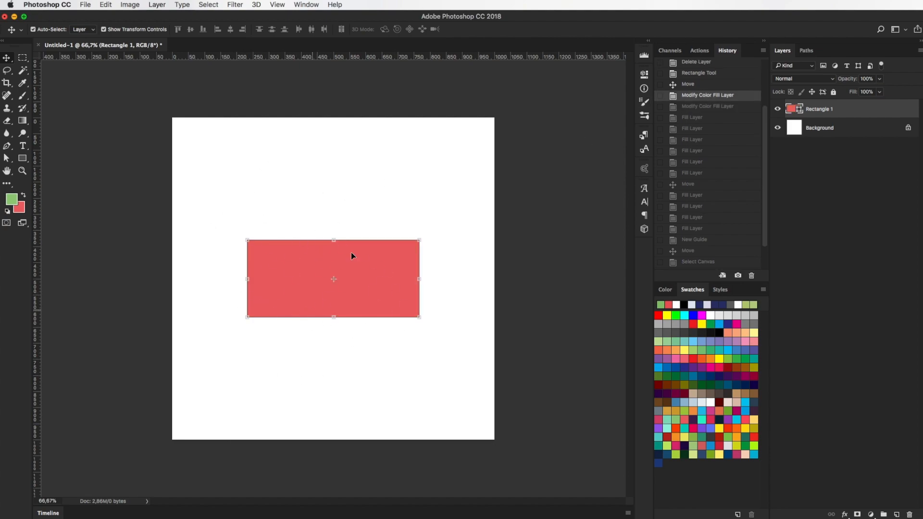
Fill the rectangle with the red background colour and then the green foreground colour, and swap the two colours.
key(super+BackSpace)
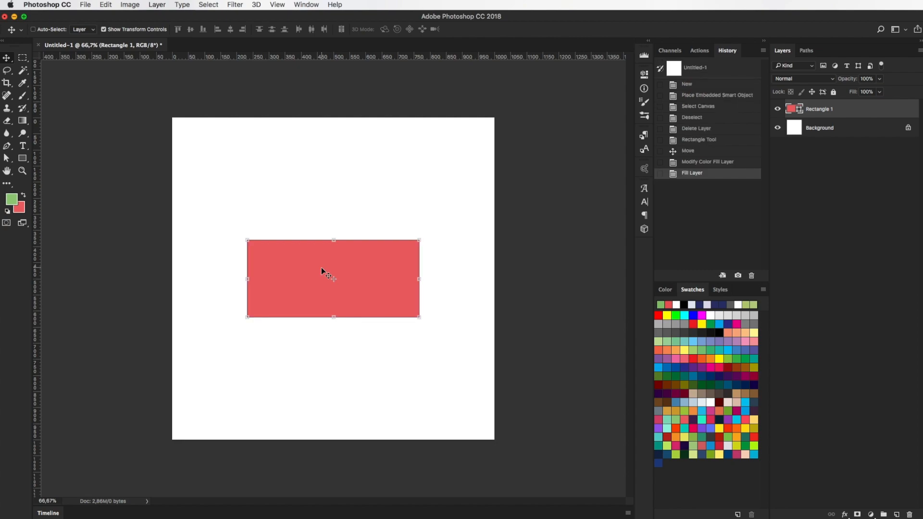
key(alt+BackSpace)
key(alt+BackSpace)
key(alt+BackSpace)
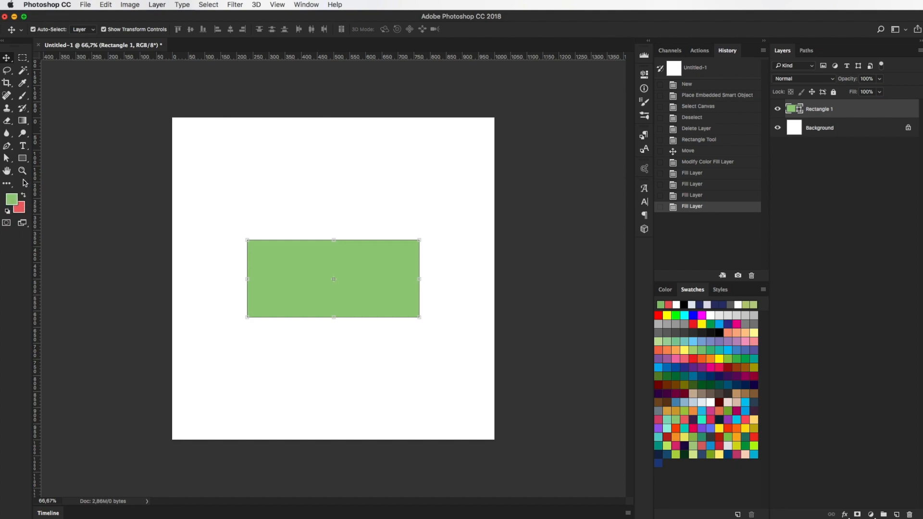
key(x)
Hide the Rectangle 1 layer and unlock the Background layer.
click(812, 129)
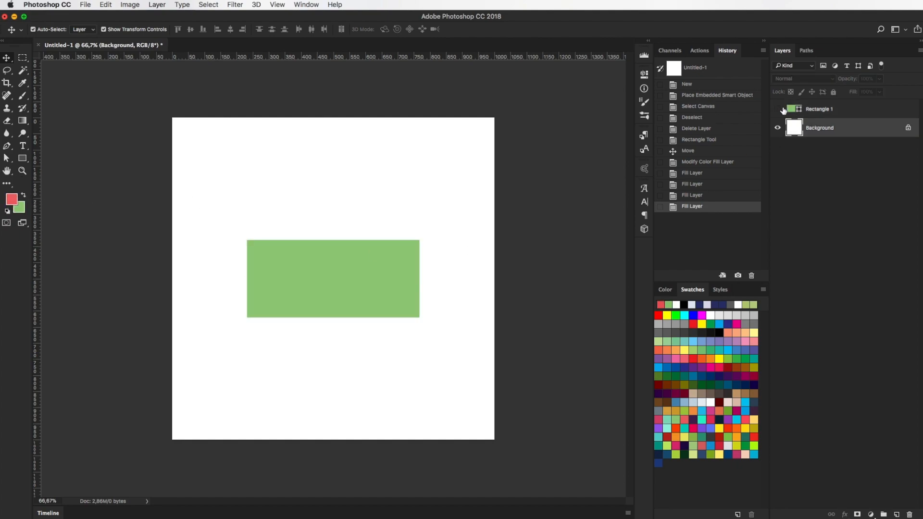
click(783, 111)
click(820, 109)
click(821, 129)
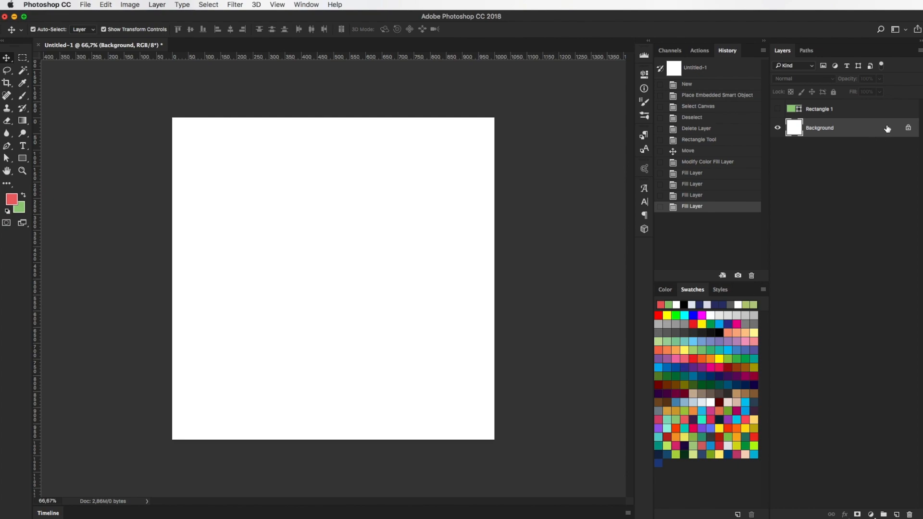
click(908, 127)
Scribble a red brush patch in the canvas's upper-left area, swap the colours and scribble a green patch near the centre.
key(b)
mouse_move(264, 173)
mouse_down()
mouse_move(235, 156)
mouse_move(232, 186)
mouse_move(277, 174)
mouse_move(234, 147)
mouse_move(218, 225)
mouse_move(253, 216)
mouse_move(235, 204)
mouse_up()
key(x)
mouse_move(335, 271)
mouse_down()
mouse_move(343, 233)
mouse_move(315, 252)
mouse_move(364, 260)
mouse_move(336, 235)
mouse_move(372, 275)
mouse_up()
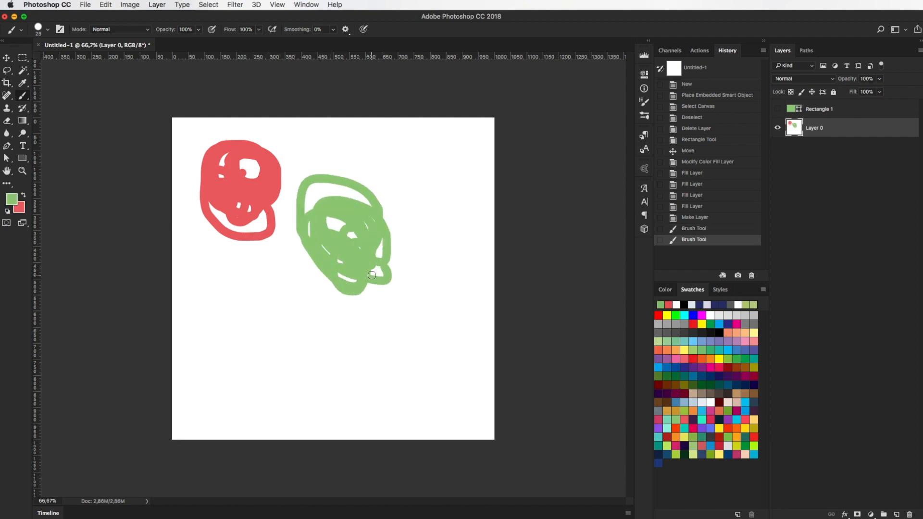